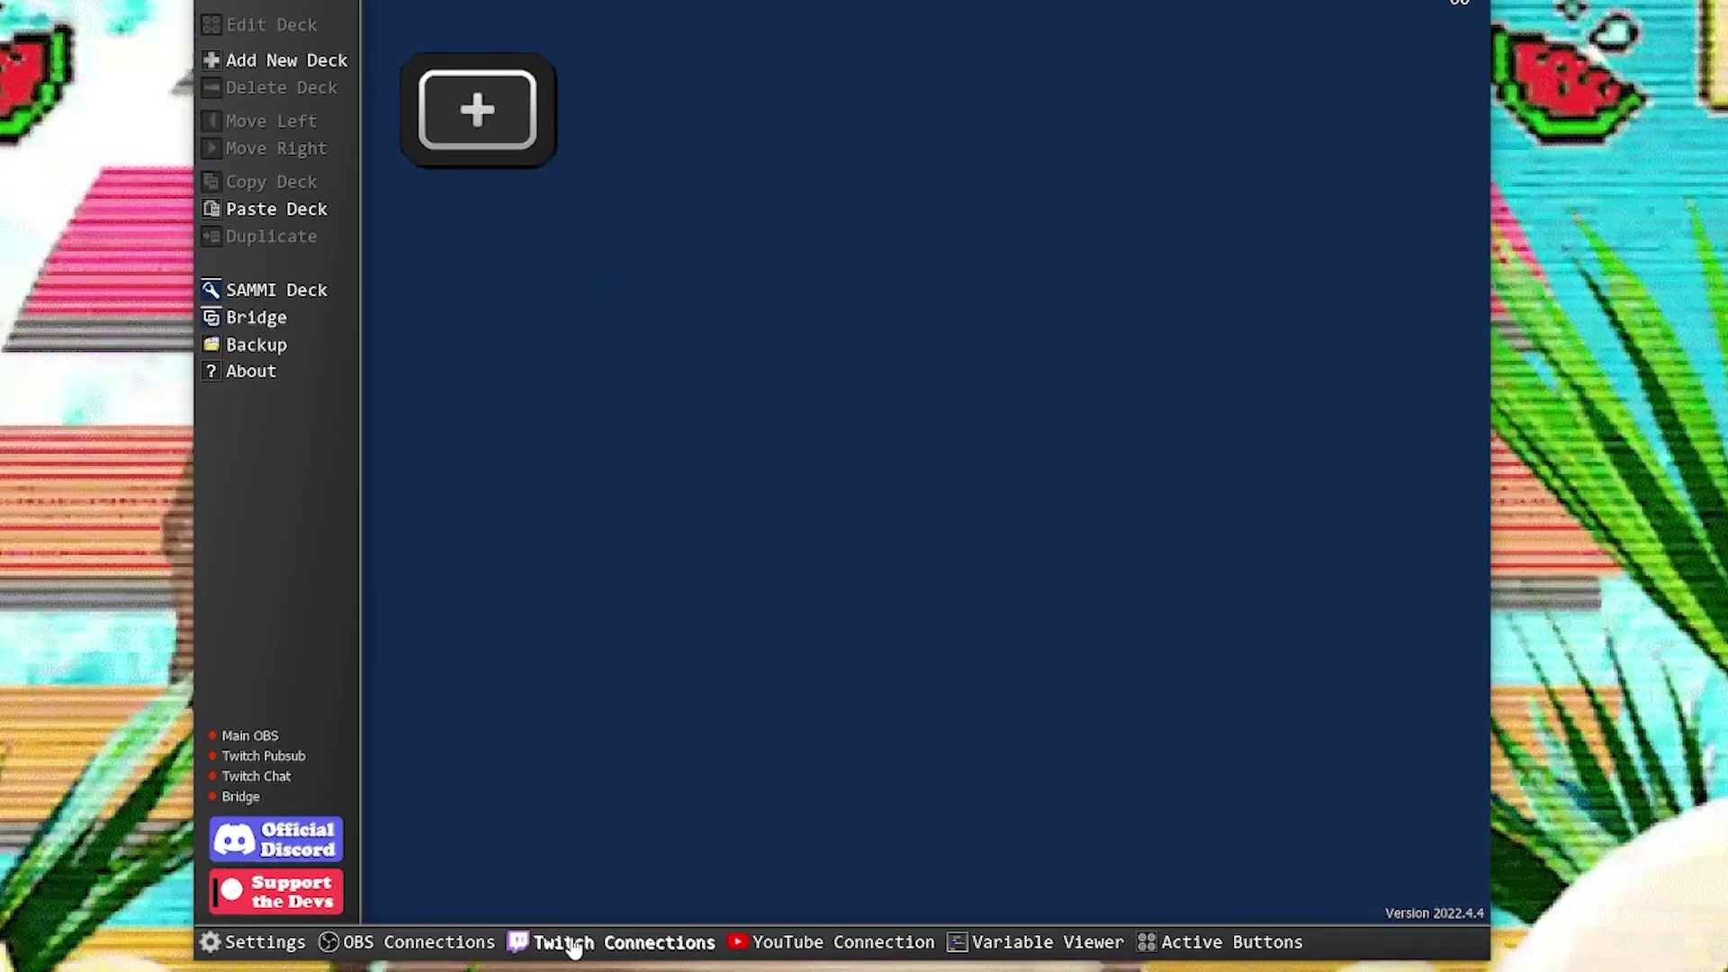
Link SAMMI to the Twitch account with auto-connect enabled, authorizing in the browser, then close the settings.
left_click(1035, 915)
left_click(782, 673)
left_click(705, 677)
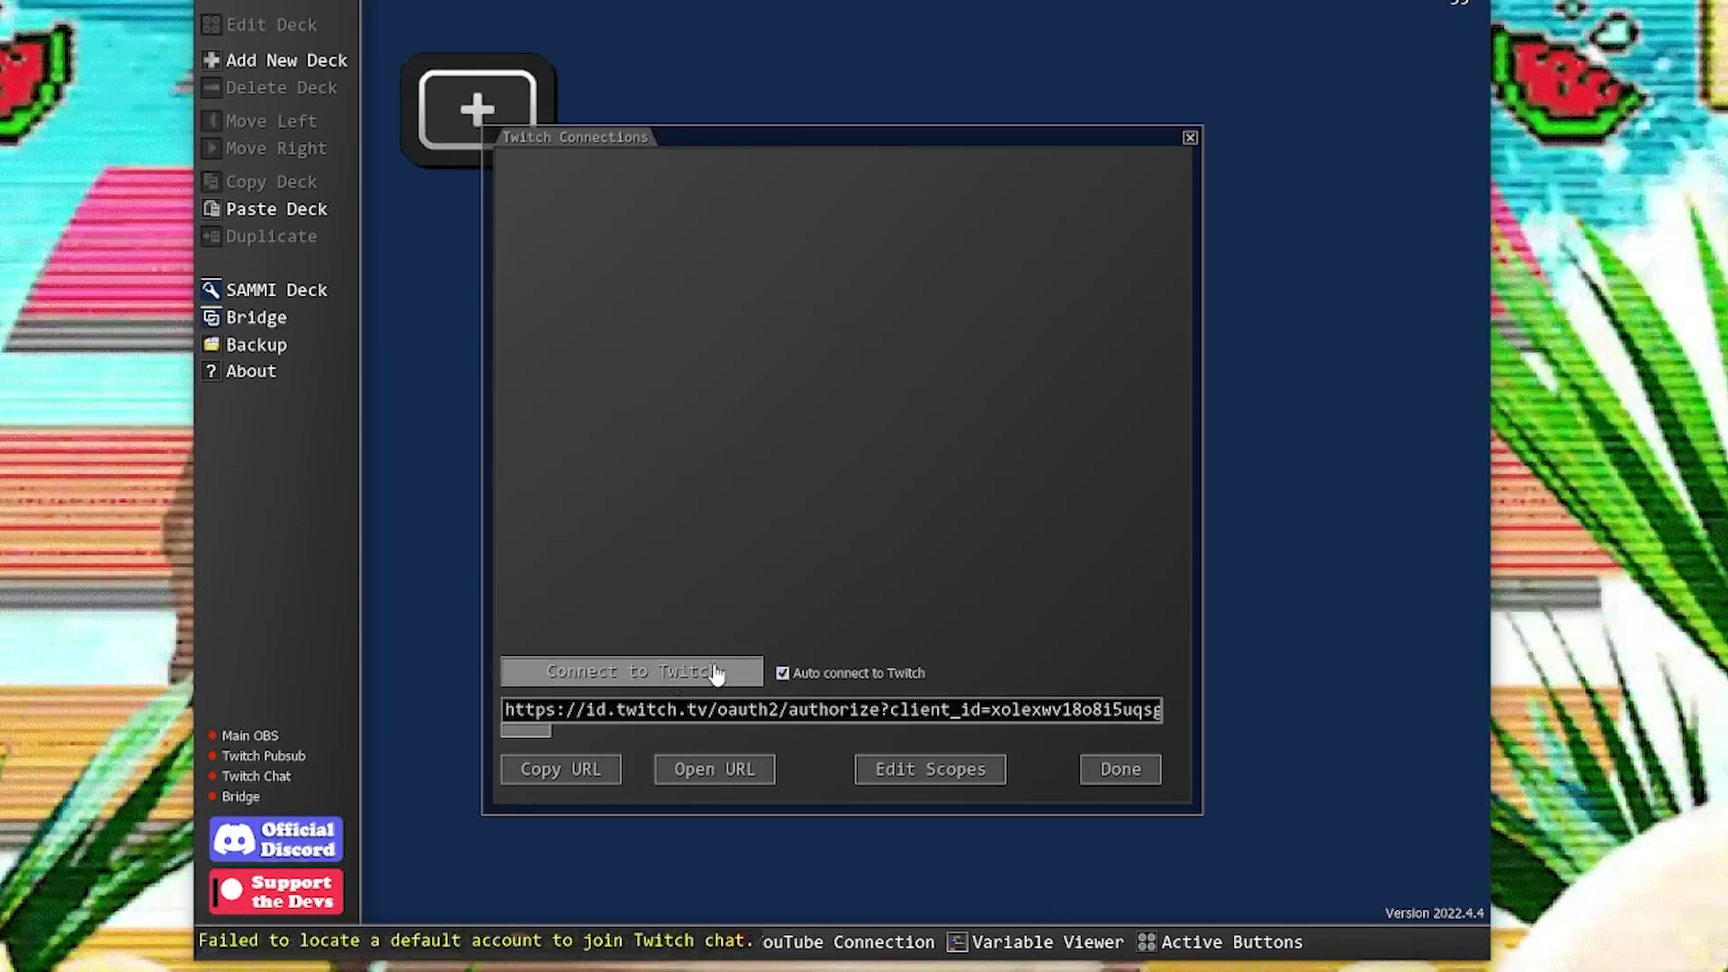
left_click(709, 770)
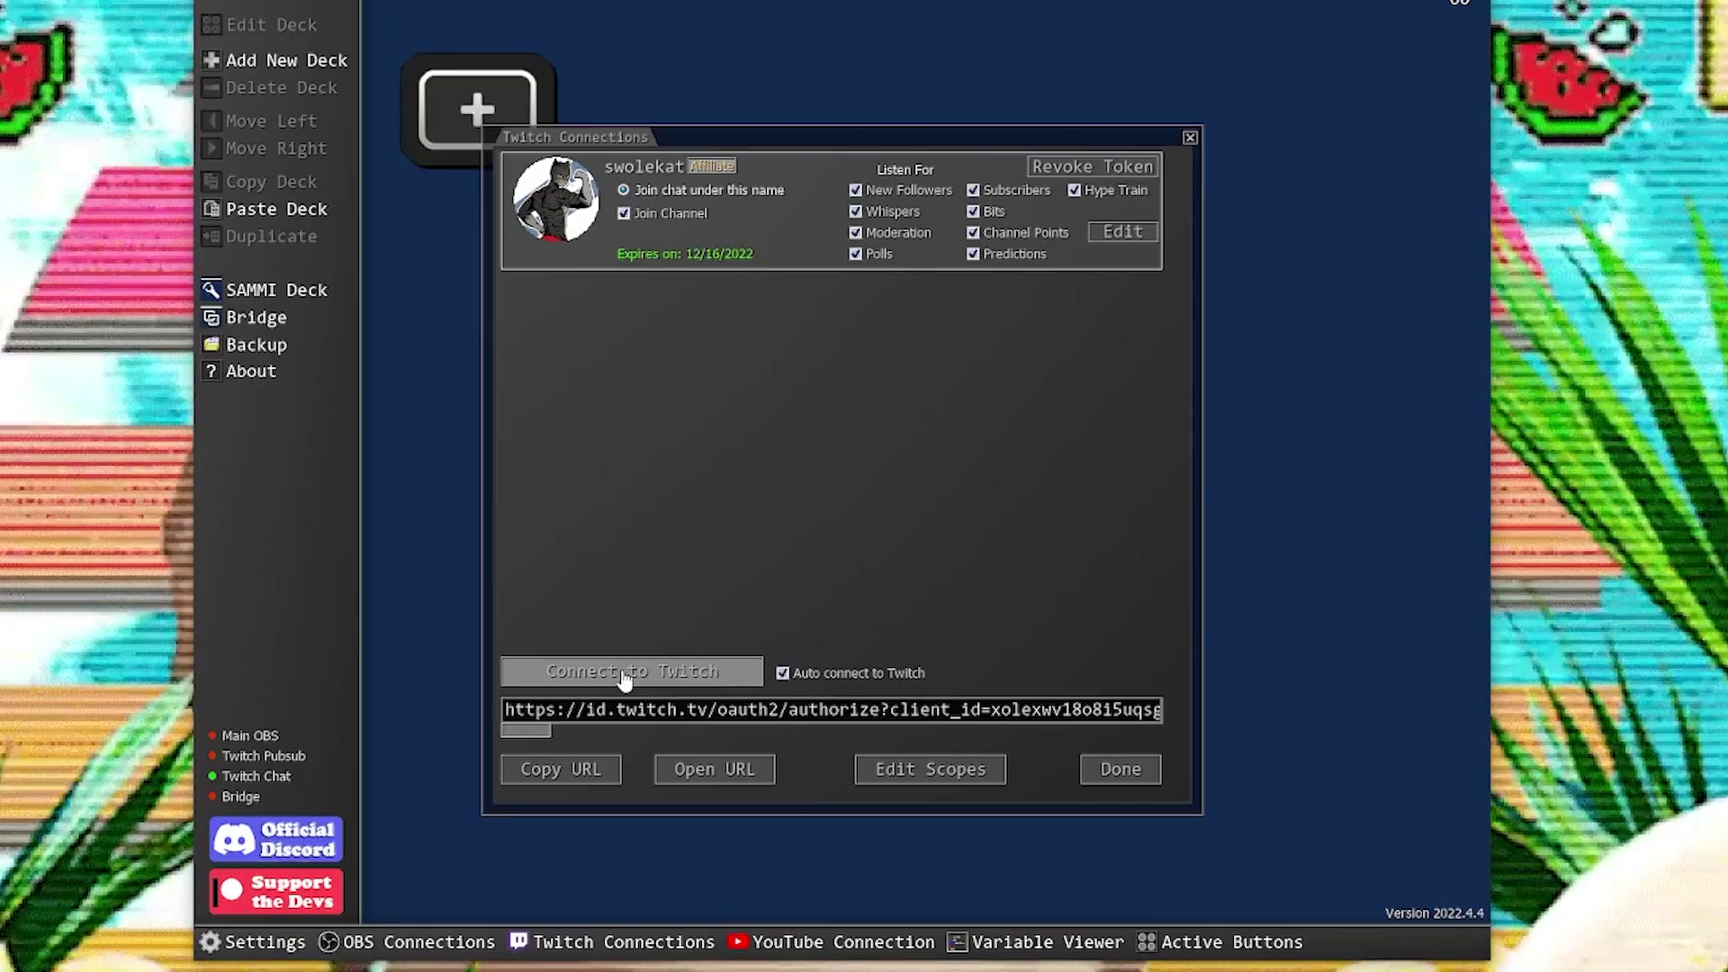
left_click(625, 679)
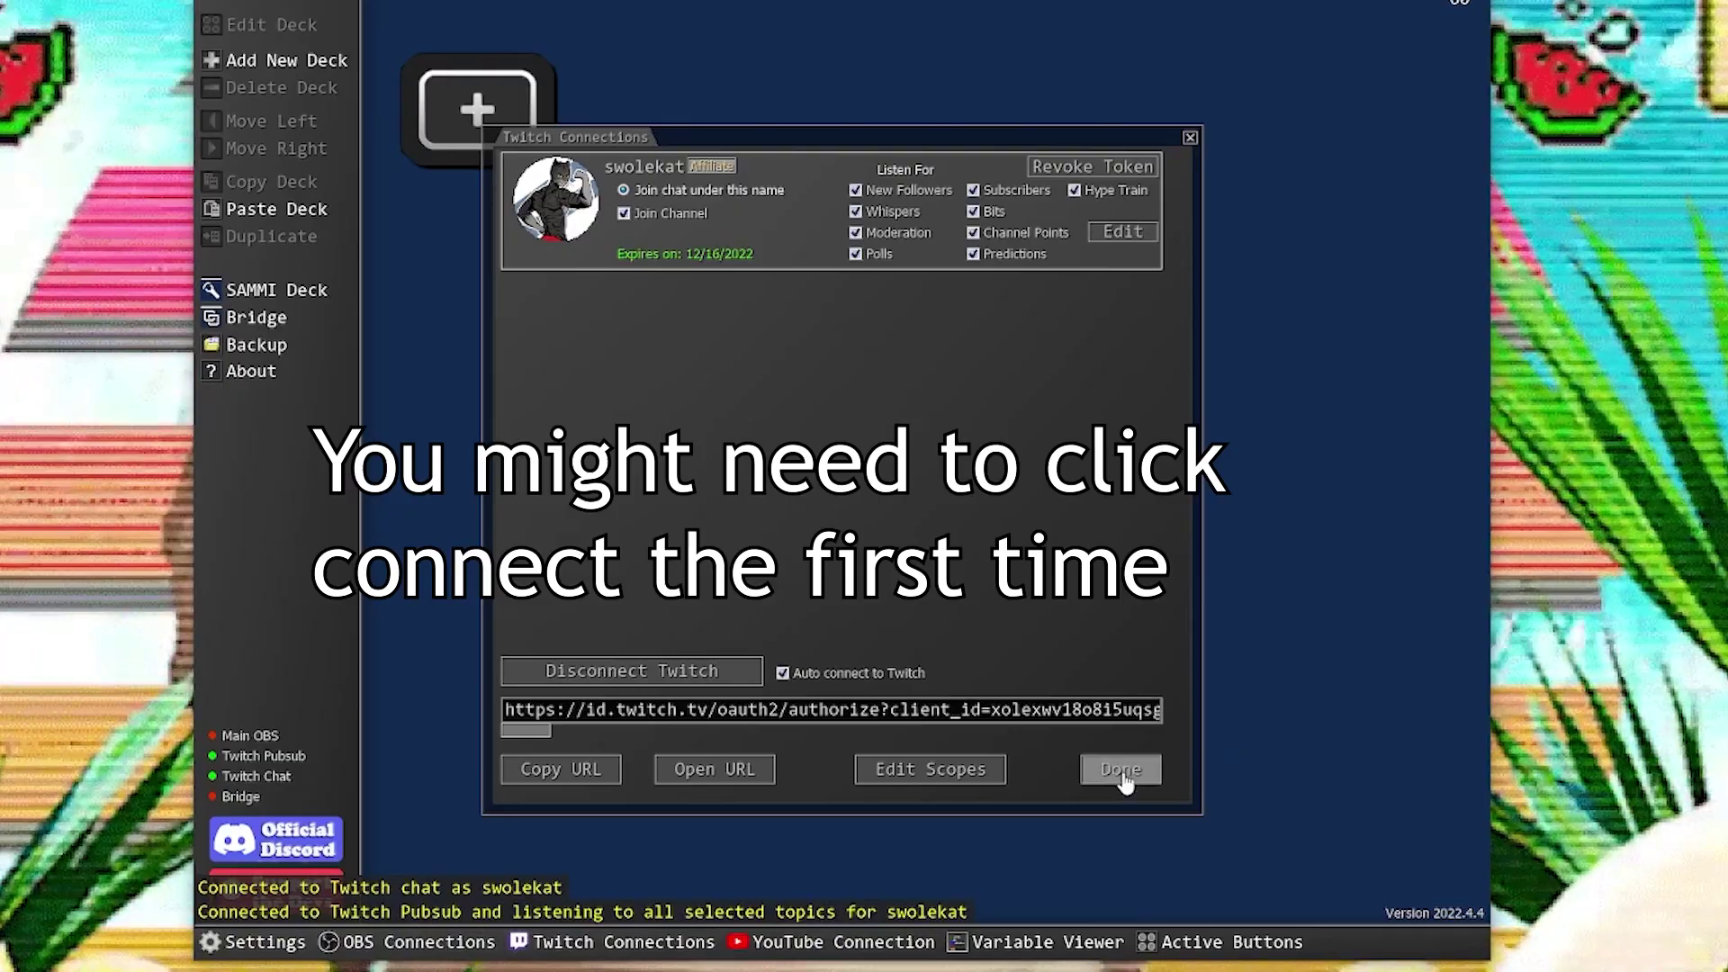
left_click(1120, 770)
left_click(260, 320)
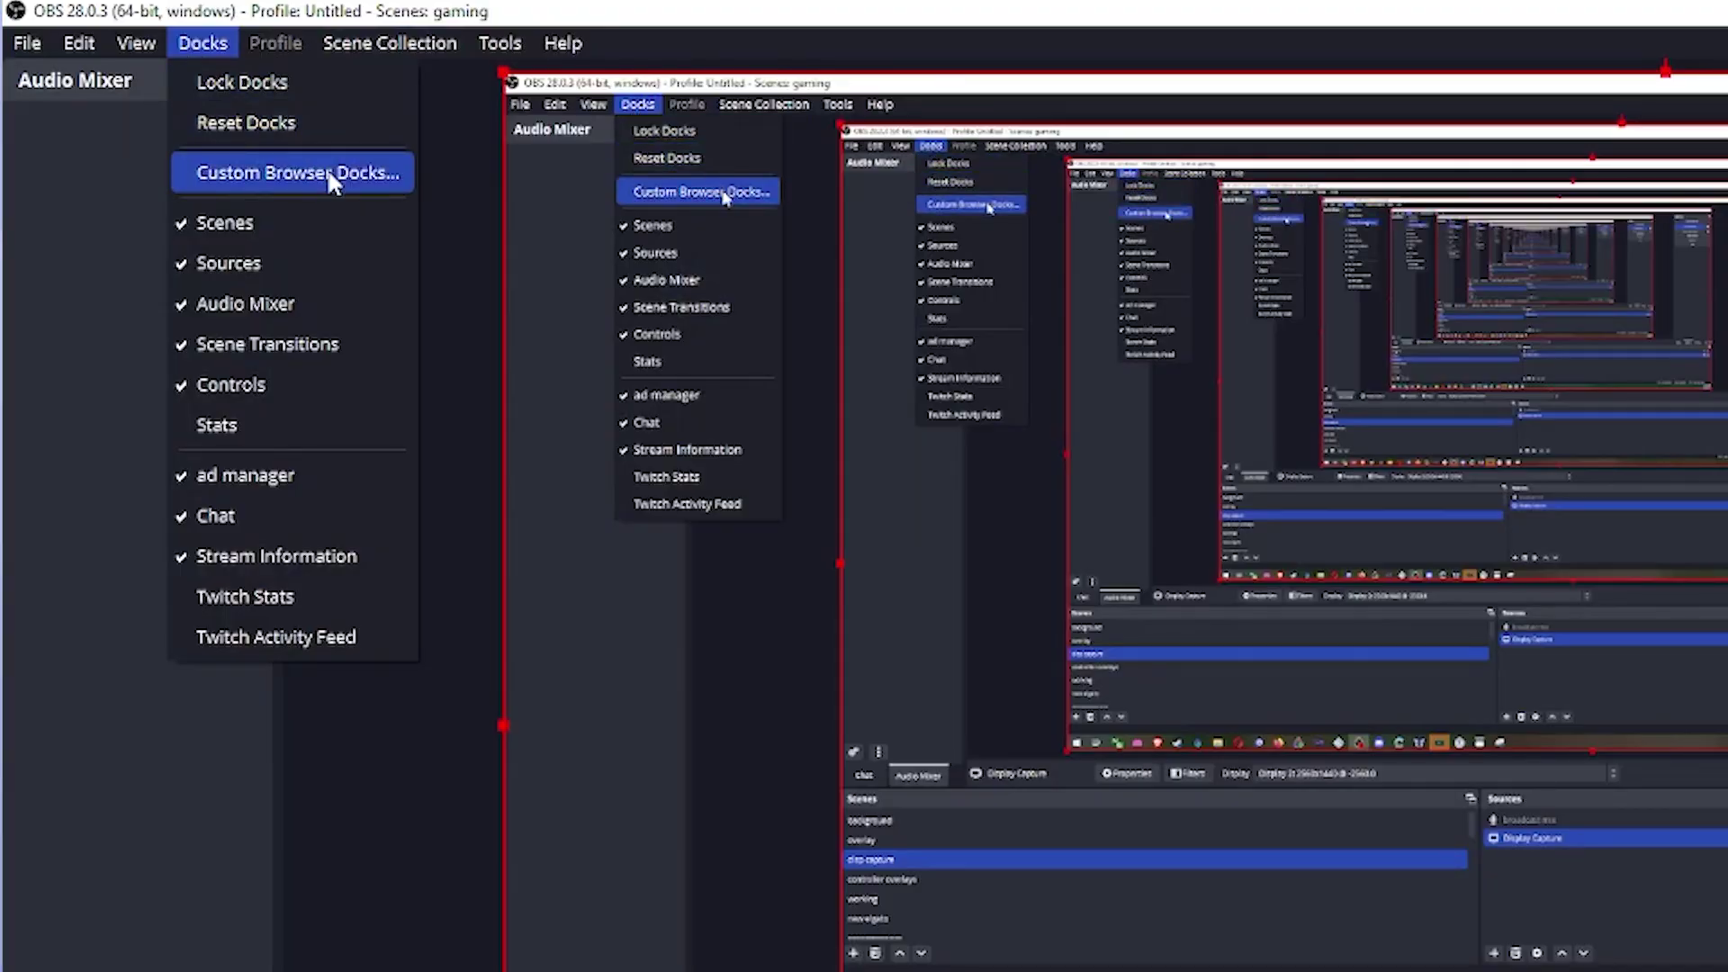
Add a custom browser dock named 'SAMMI dock' using the pasted SAMMI bridge URL.
left_click(327, 168)
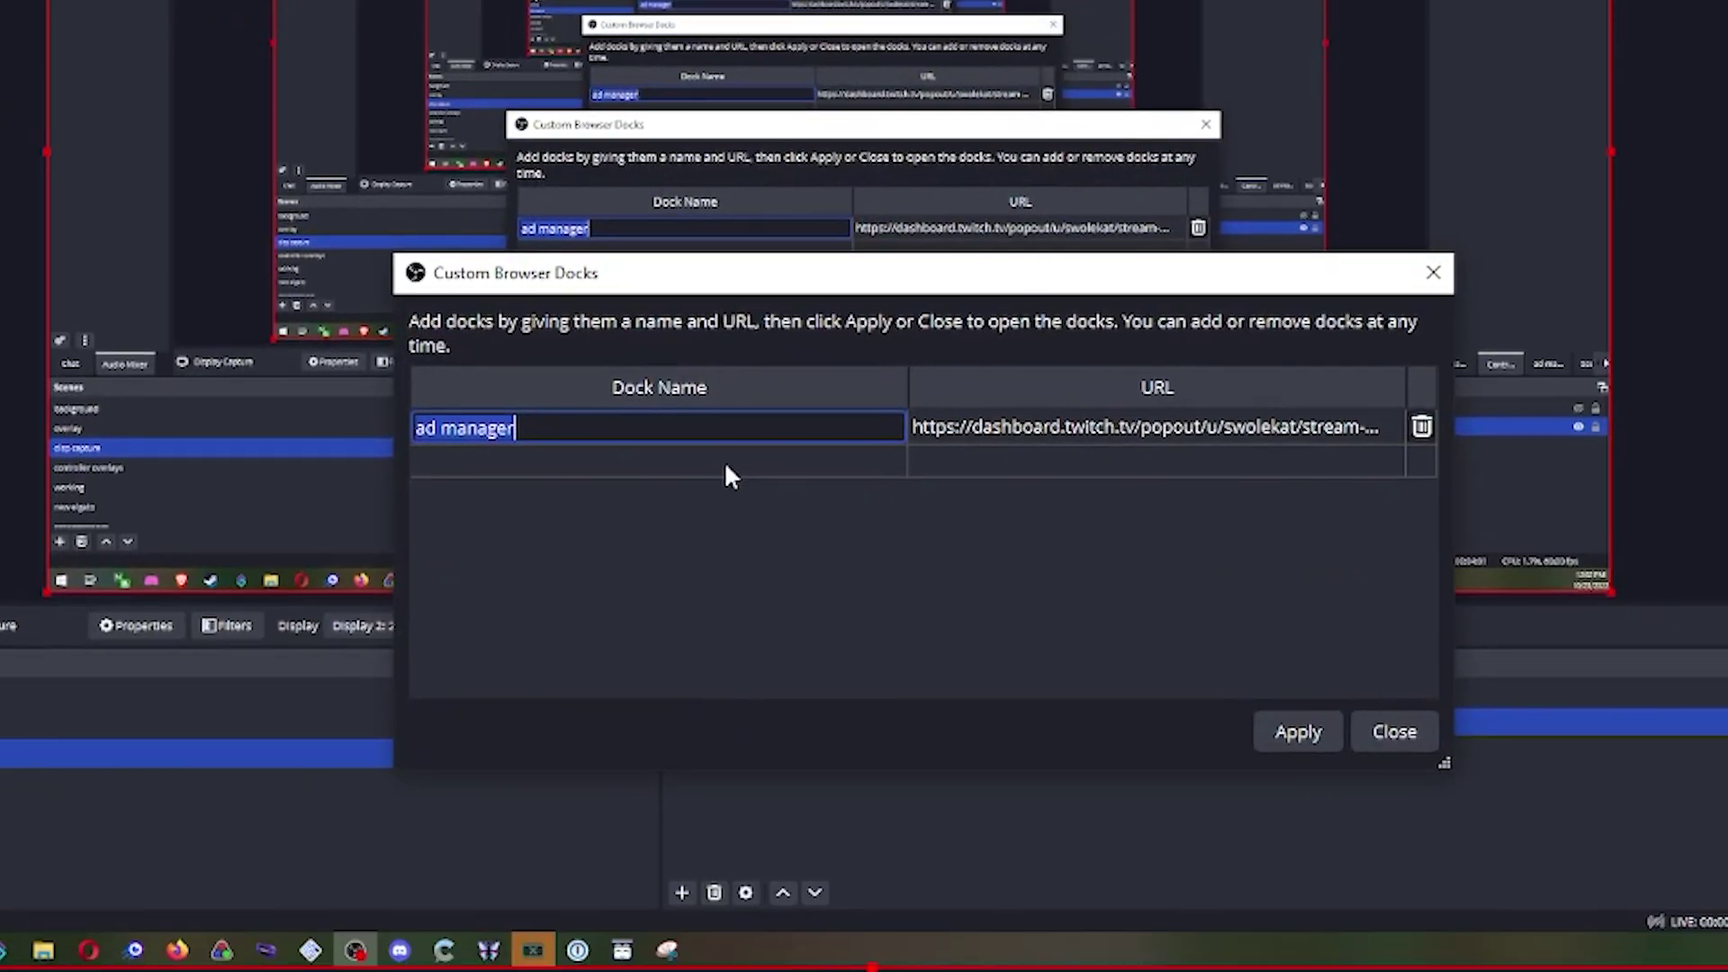
left_click(947, 575)
type("SAMMI doc")
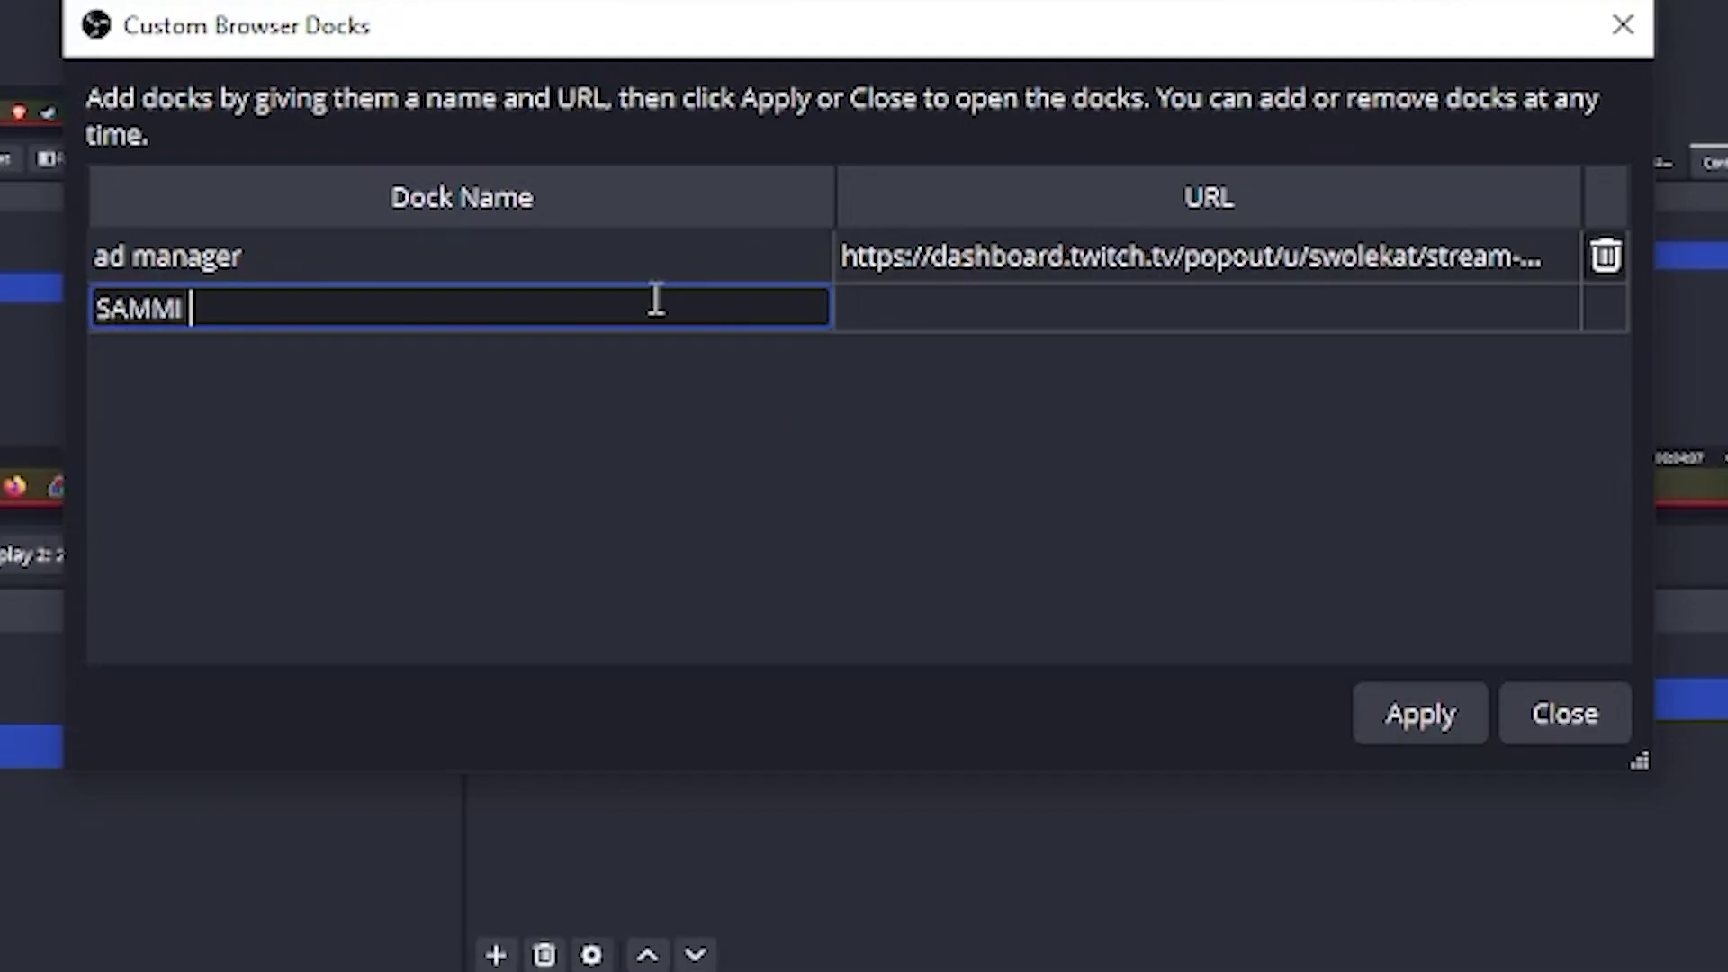
type("k")
key("Tab")
key("ctrl+v")
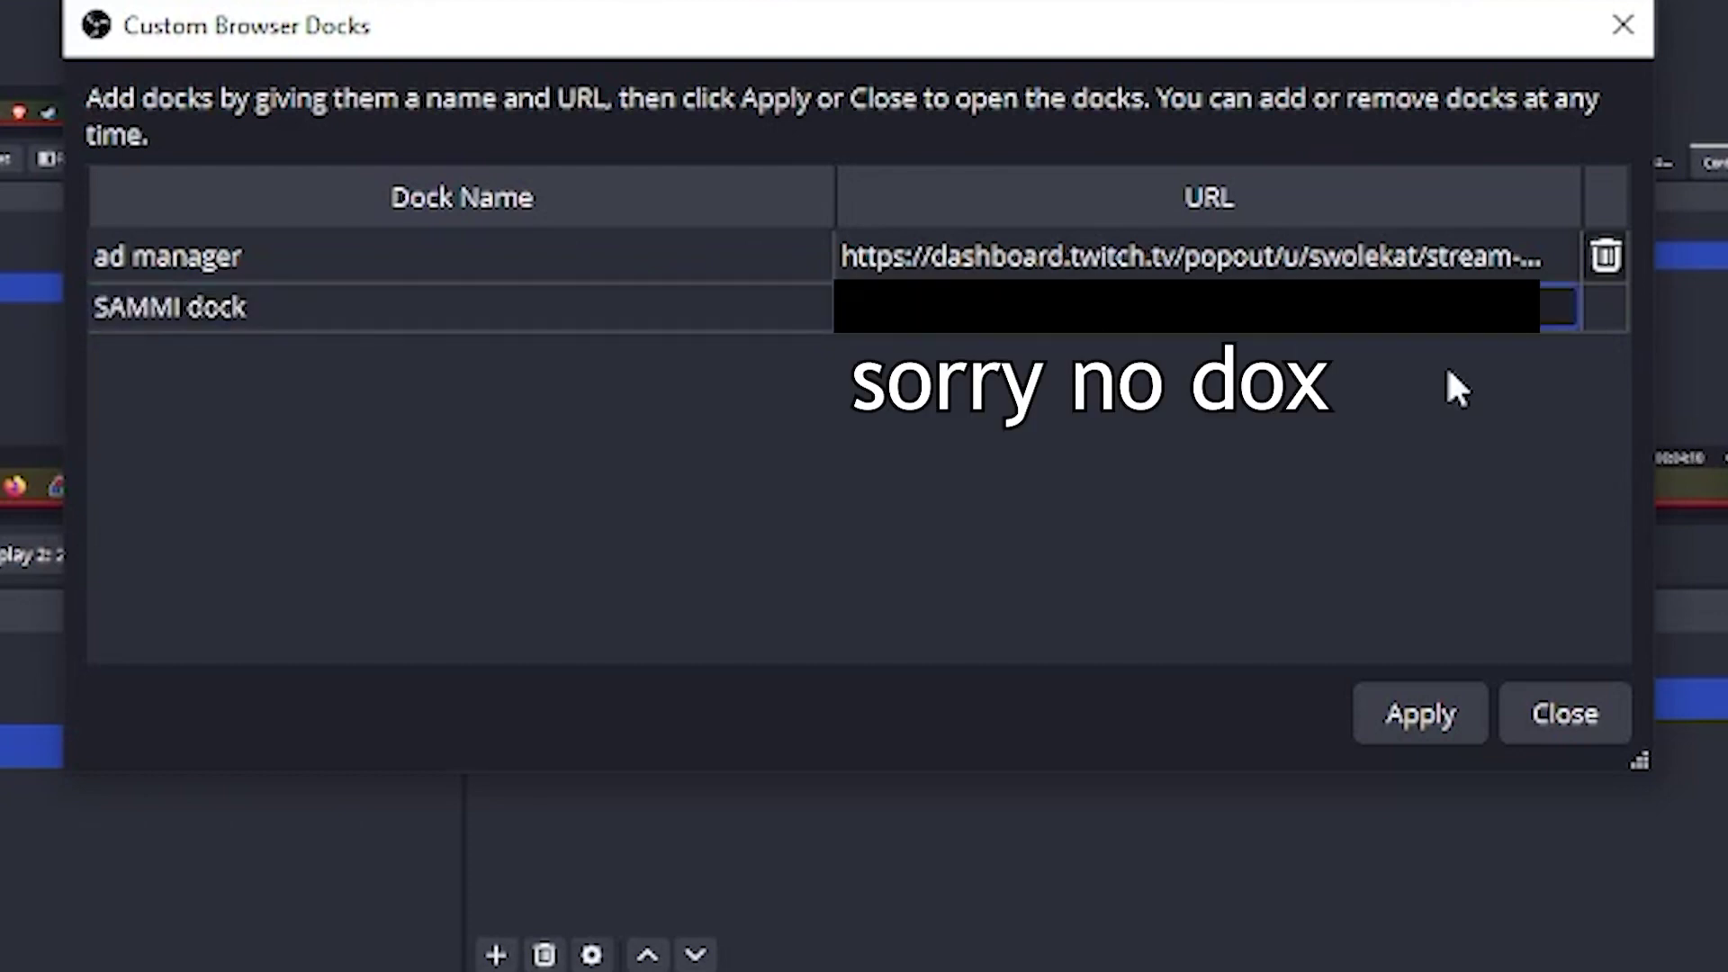
left_click(1430, 724)
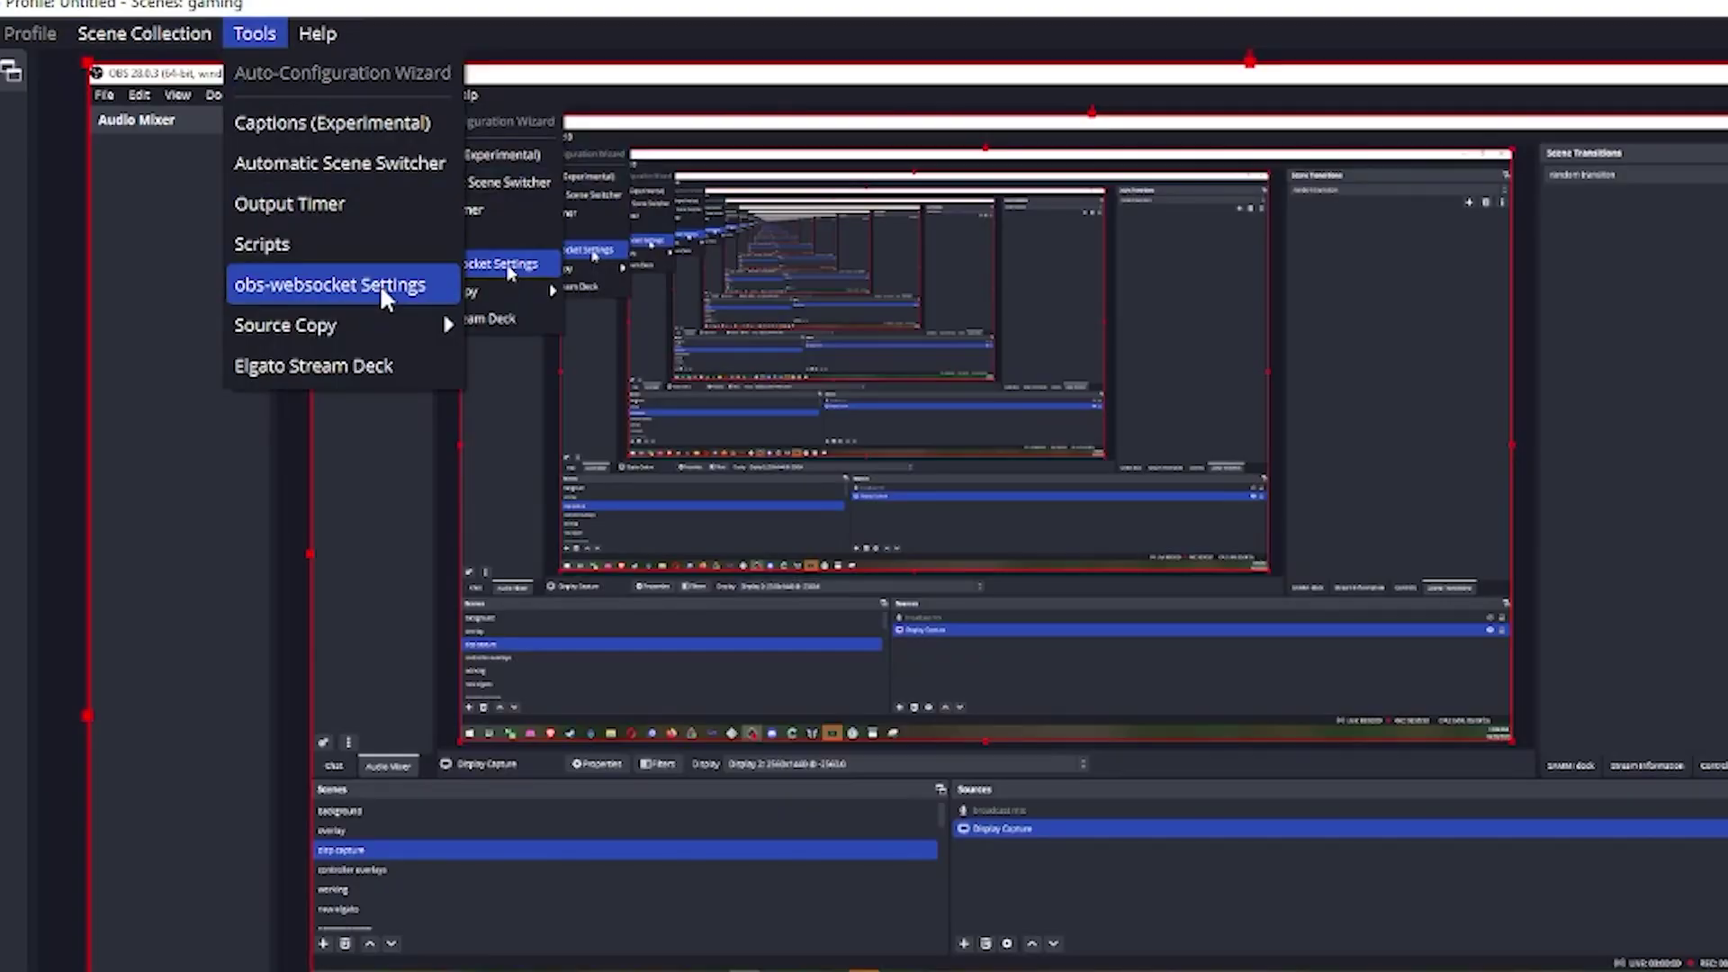
Enable the OBS WebSocket server and reveal its connection info.
left_click(378, 283)
left_click(376, 209)
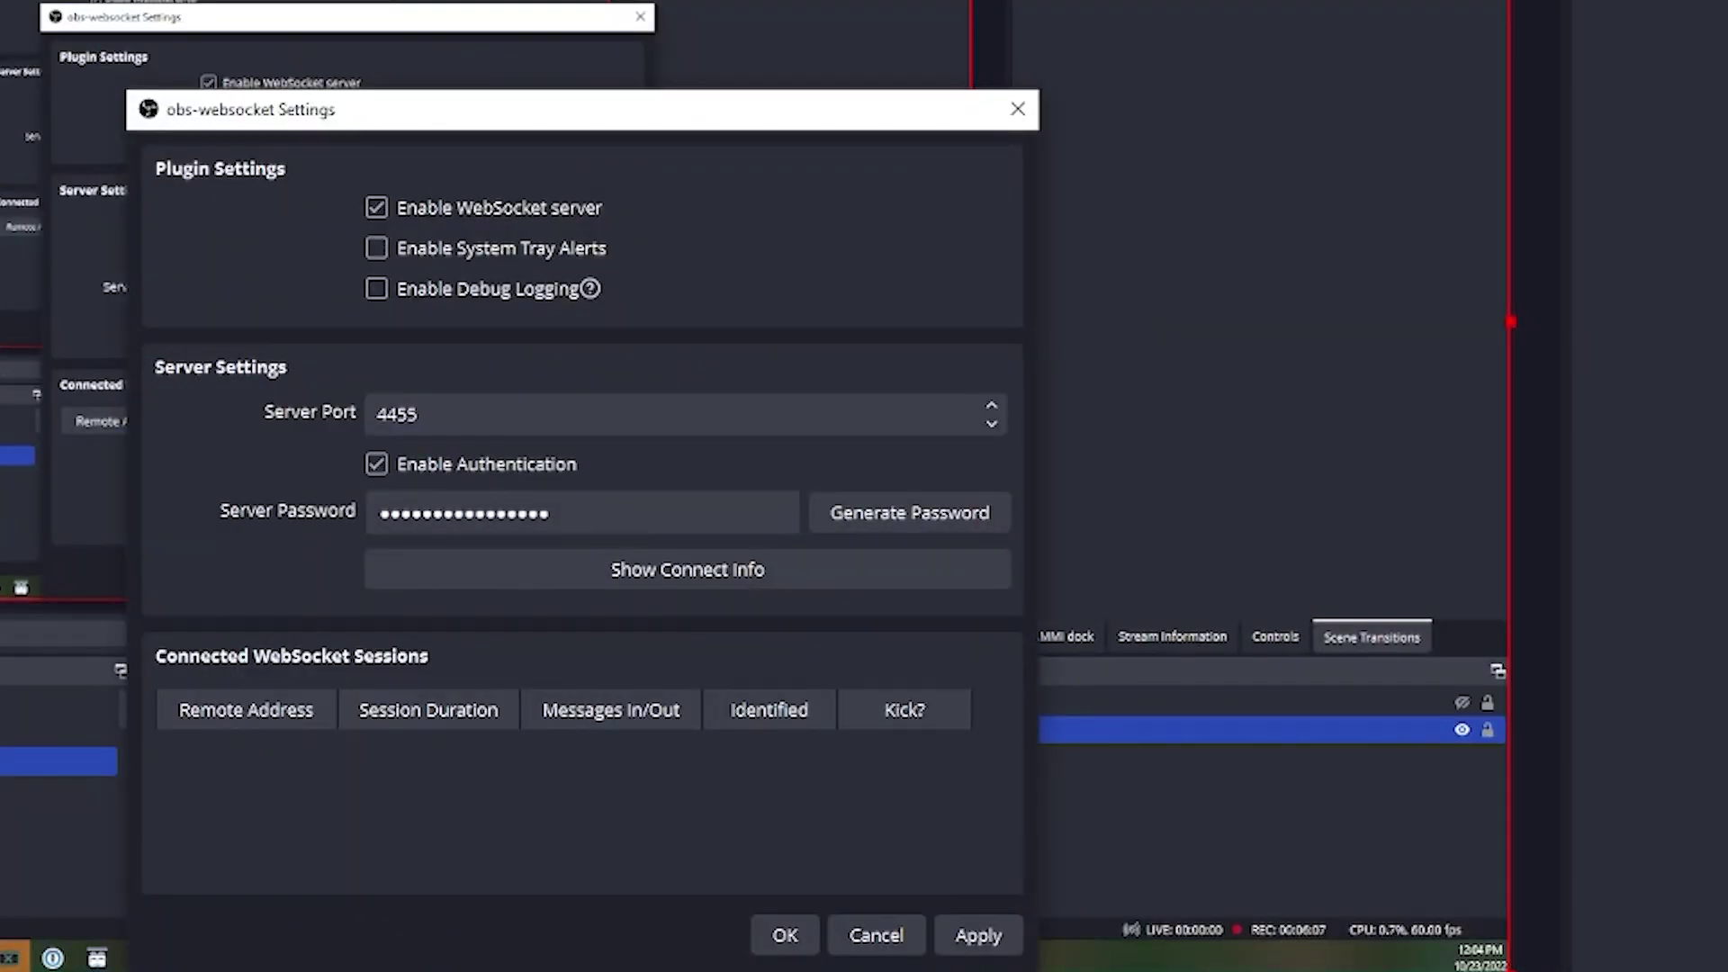
left_click(709, 576)
left_click(733, 567)
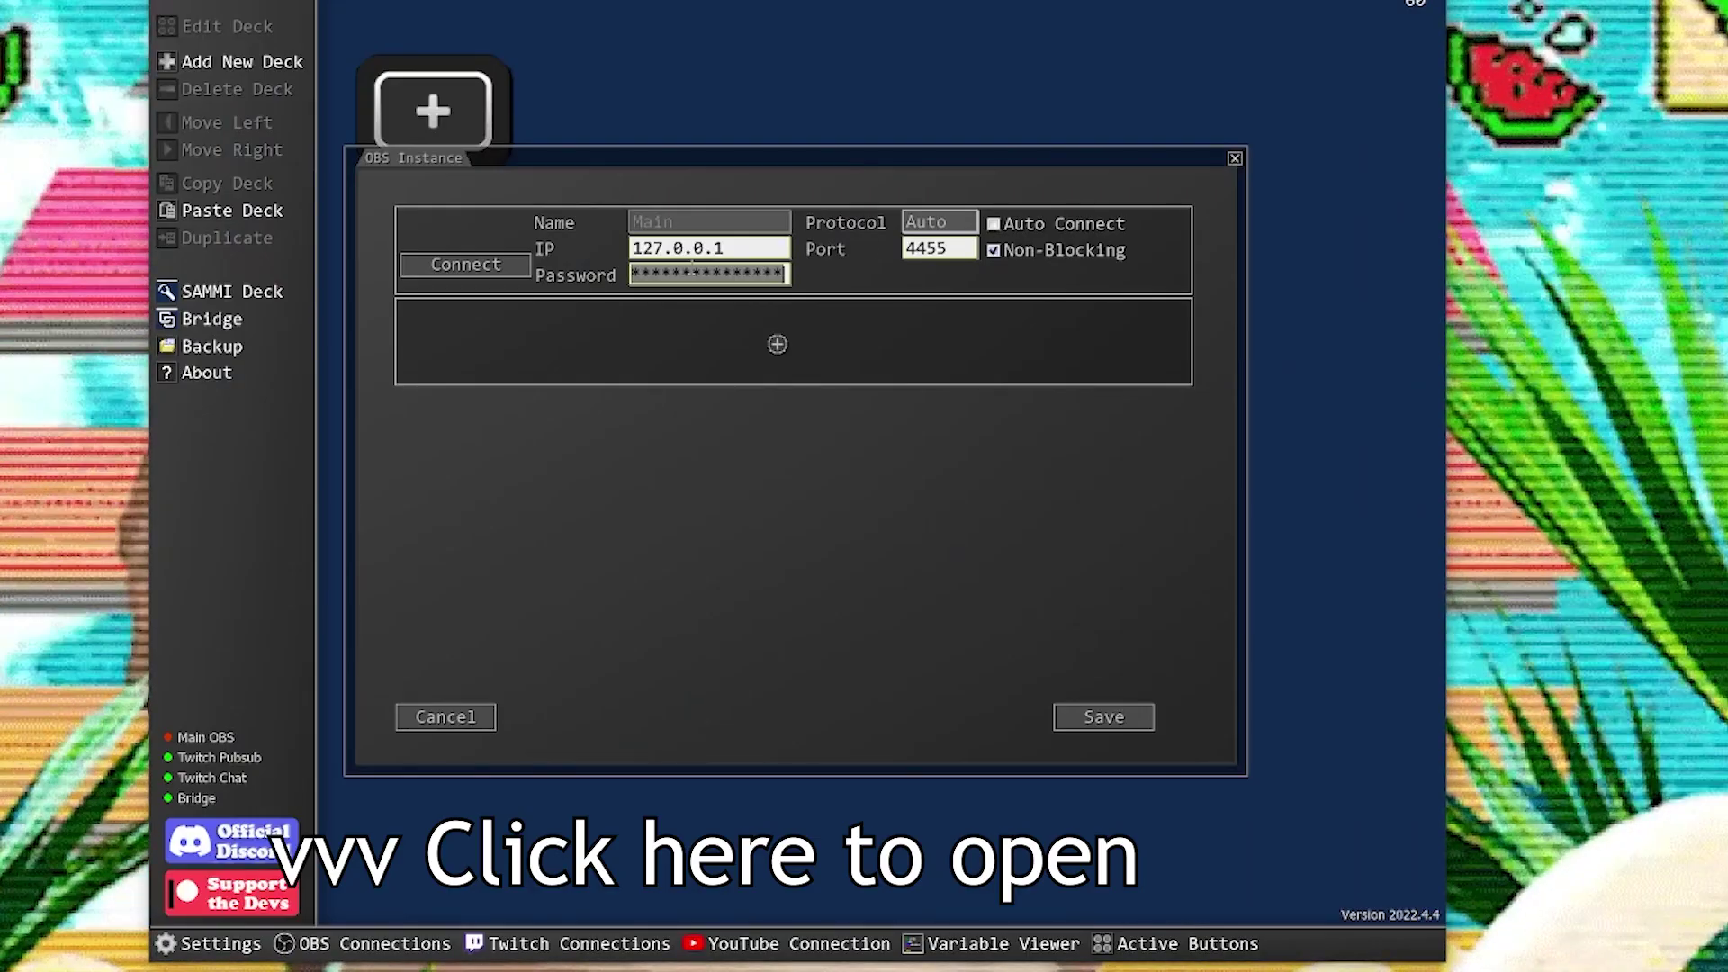
Turn on auto-connect and connect Main OBS at 127.0.0.1, port 4455.
left_click(993, 223)
left_click(465, 263)
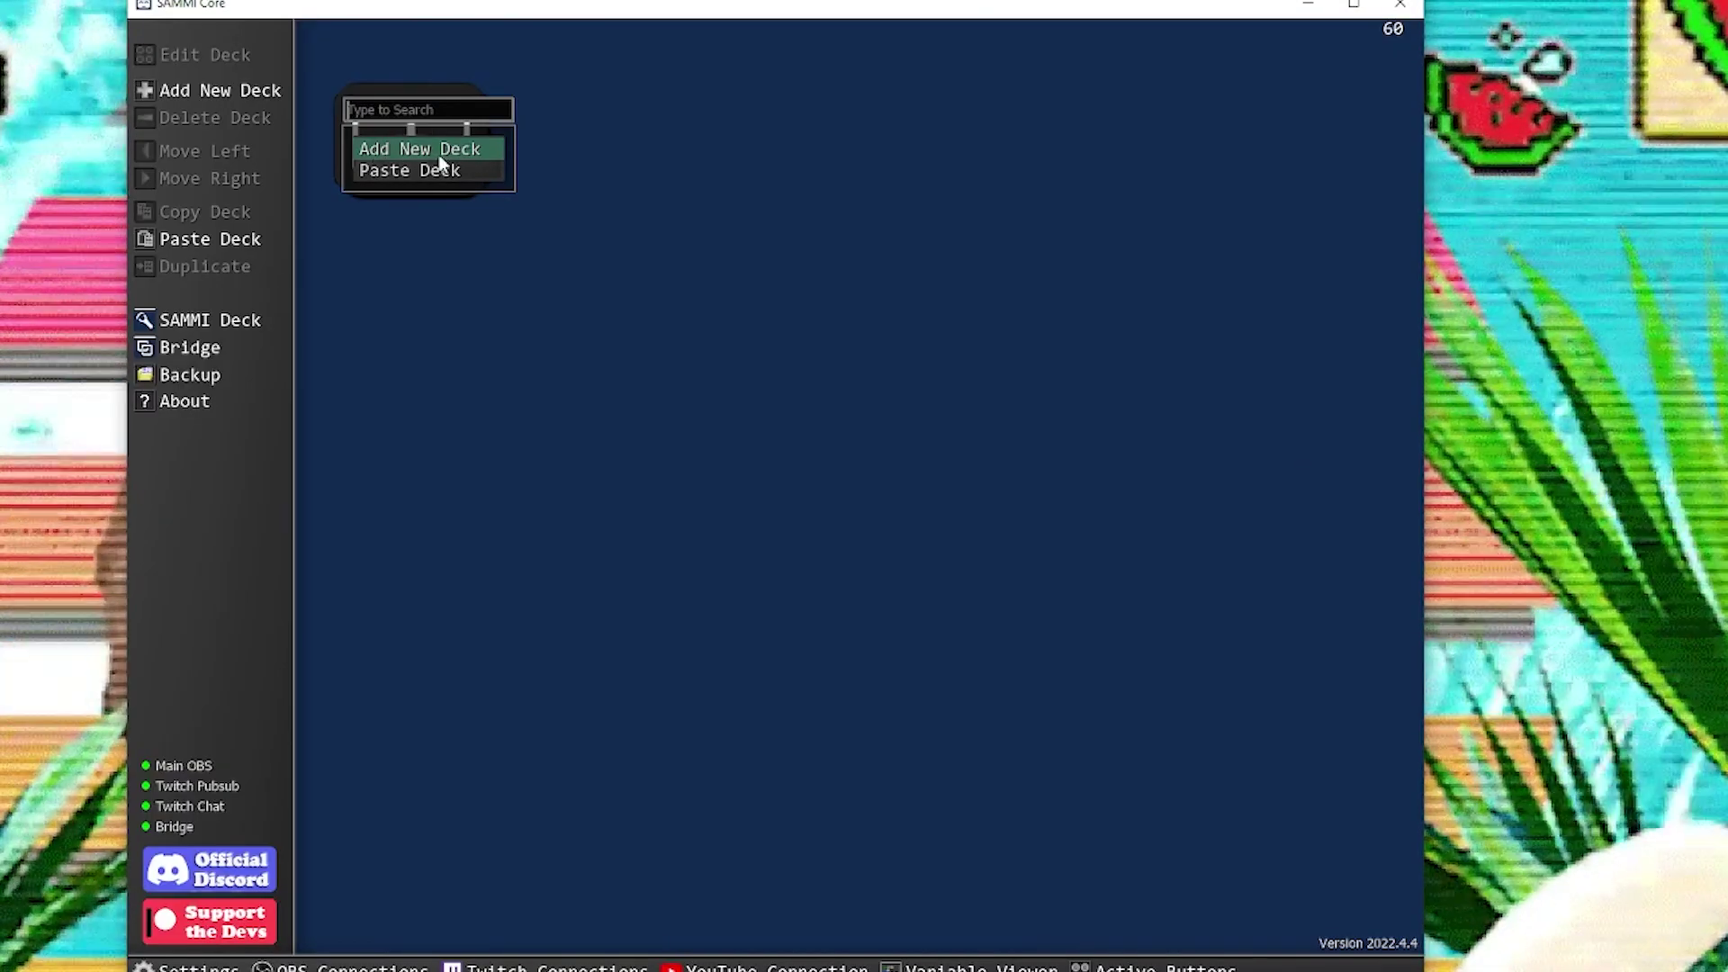
Add Deck 1, create a button in its top-left cell and give it the display text 'My button'.
left_click(440, 151)
double_click(424, 154)
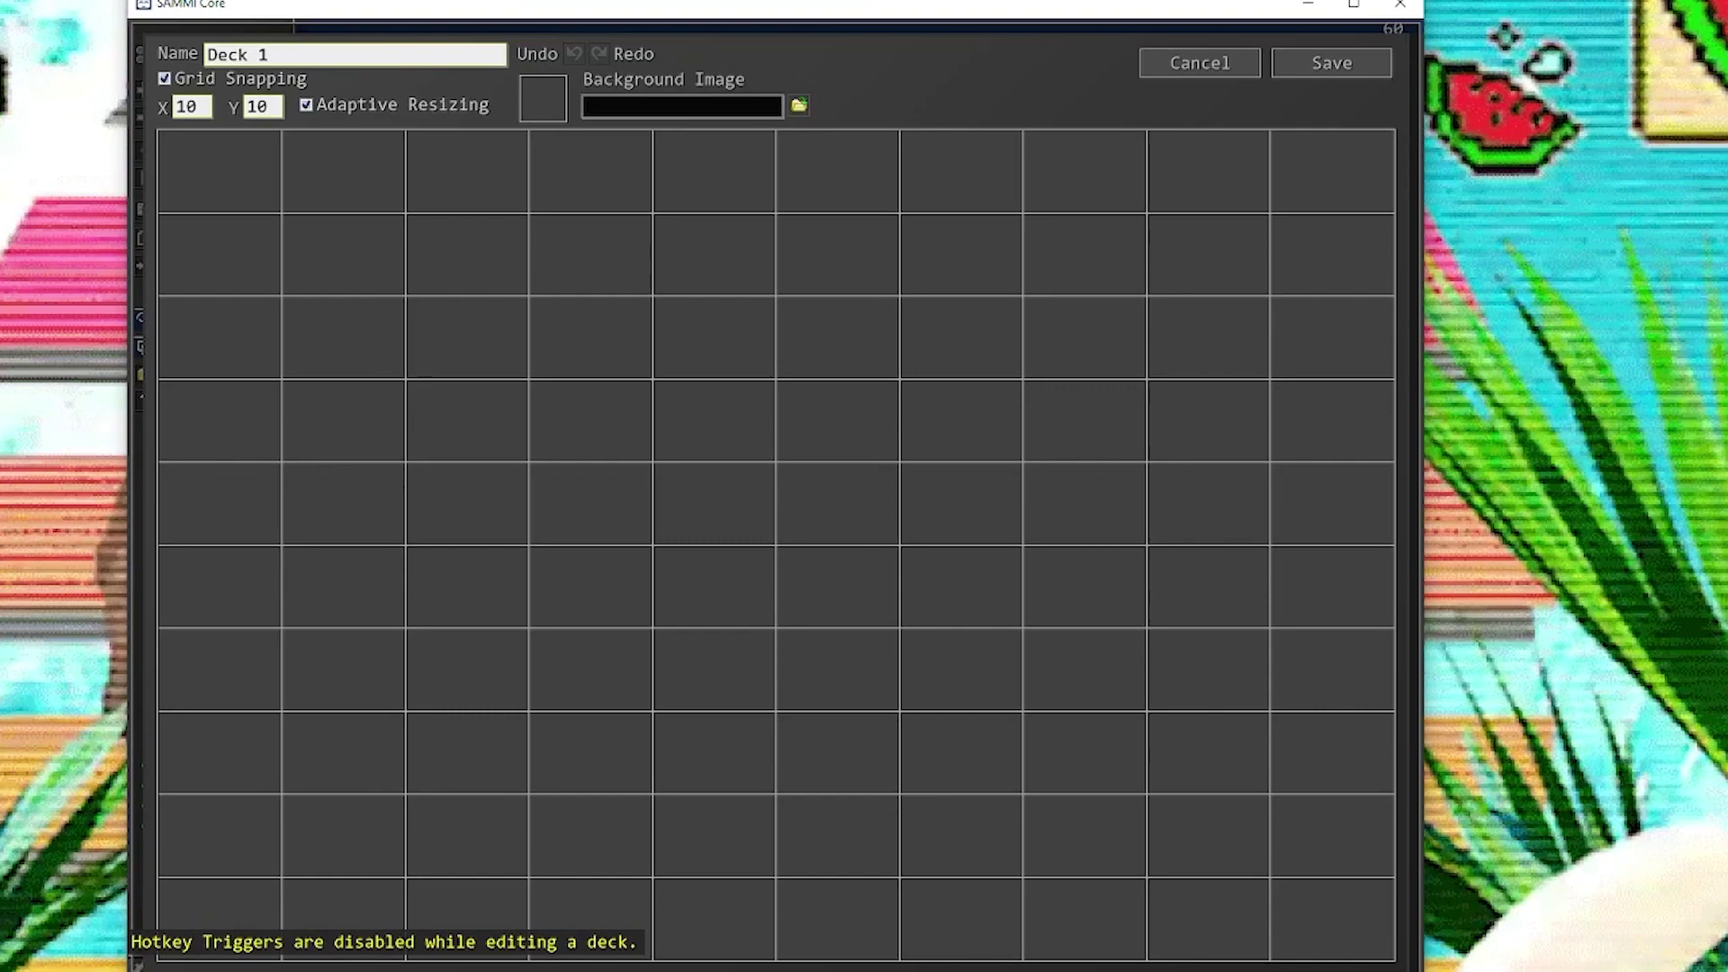
right_click(251, 196)
left_click(254, 187)
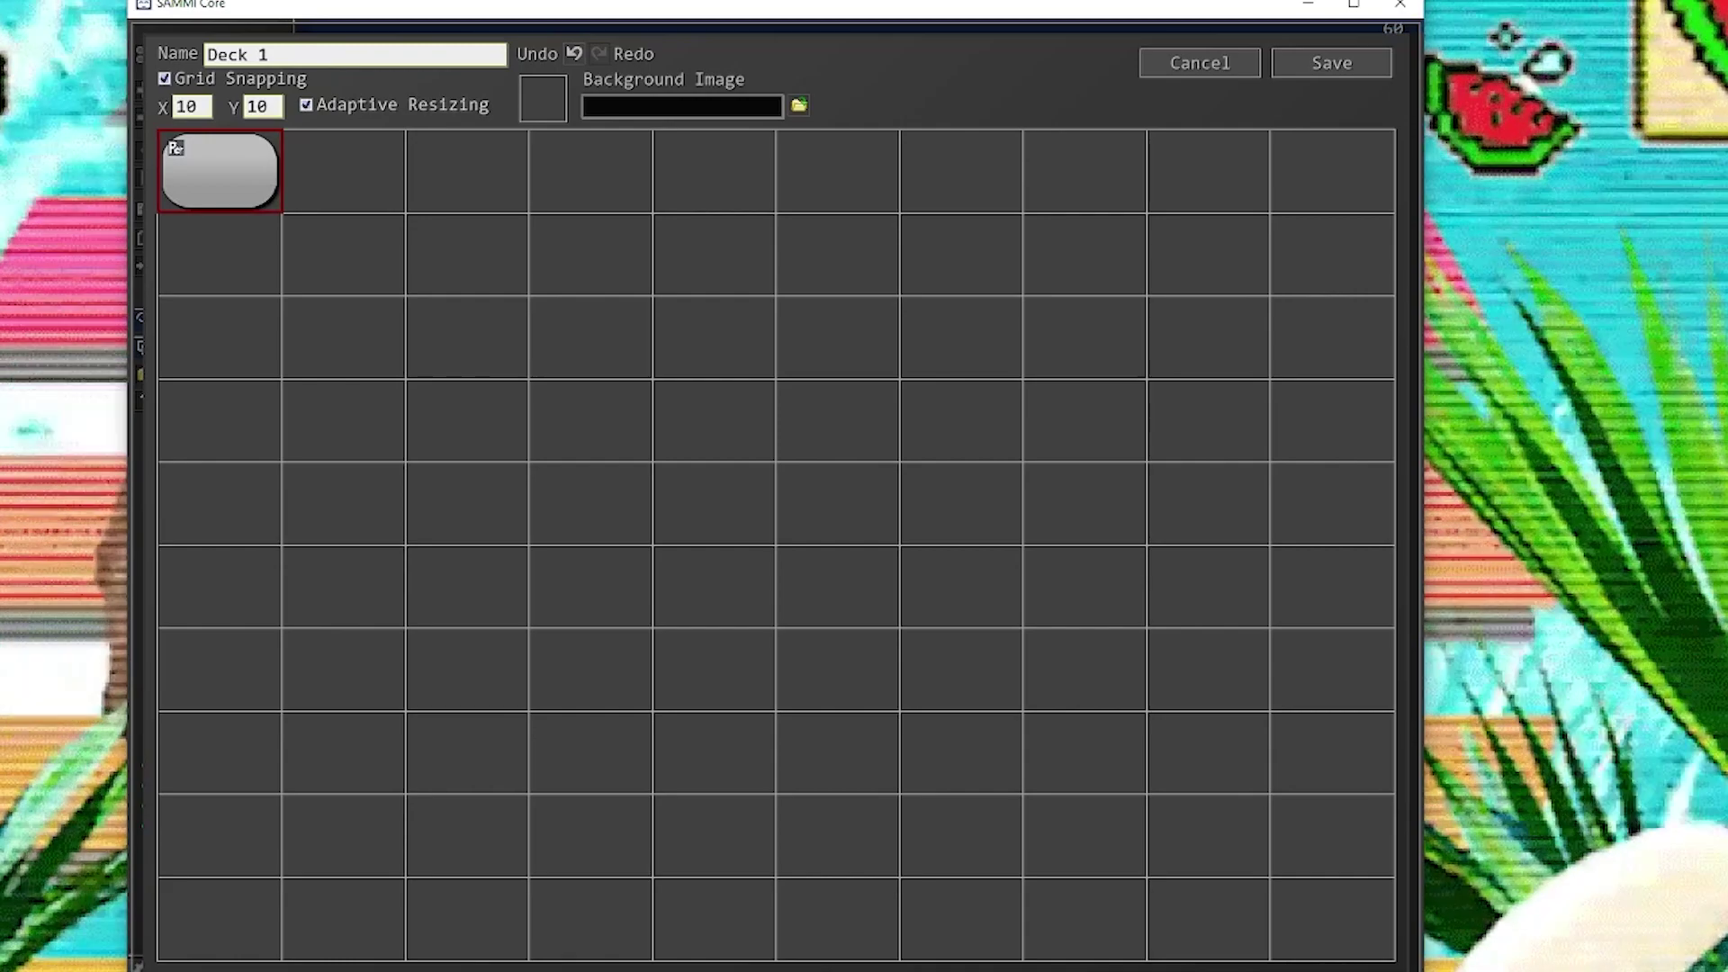
right_click(211, 199)
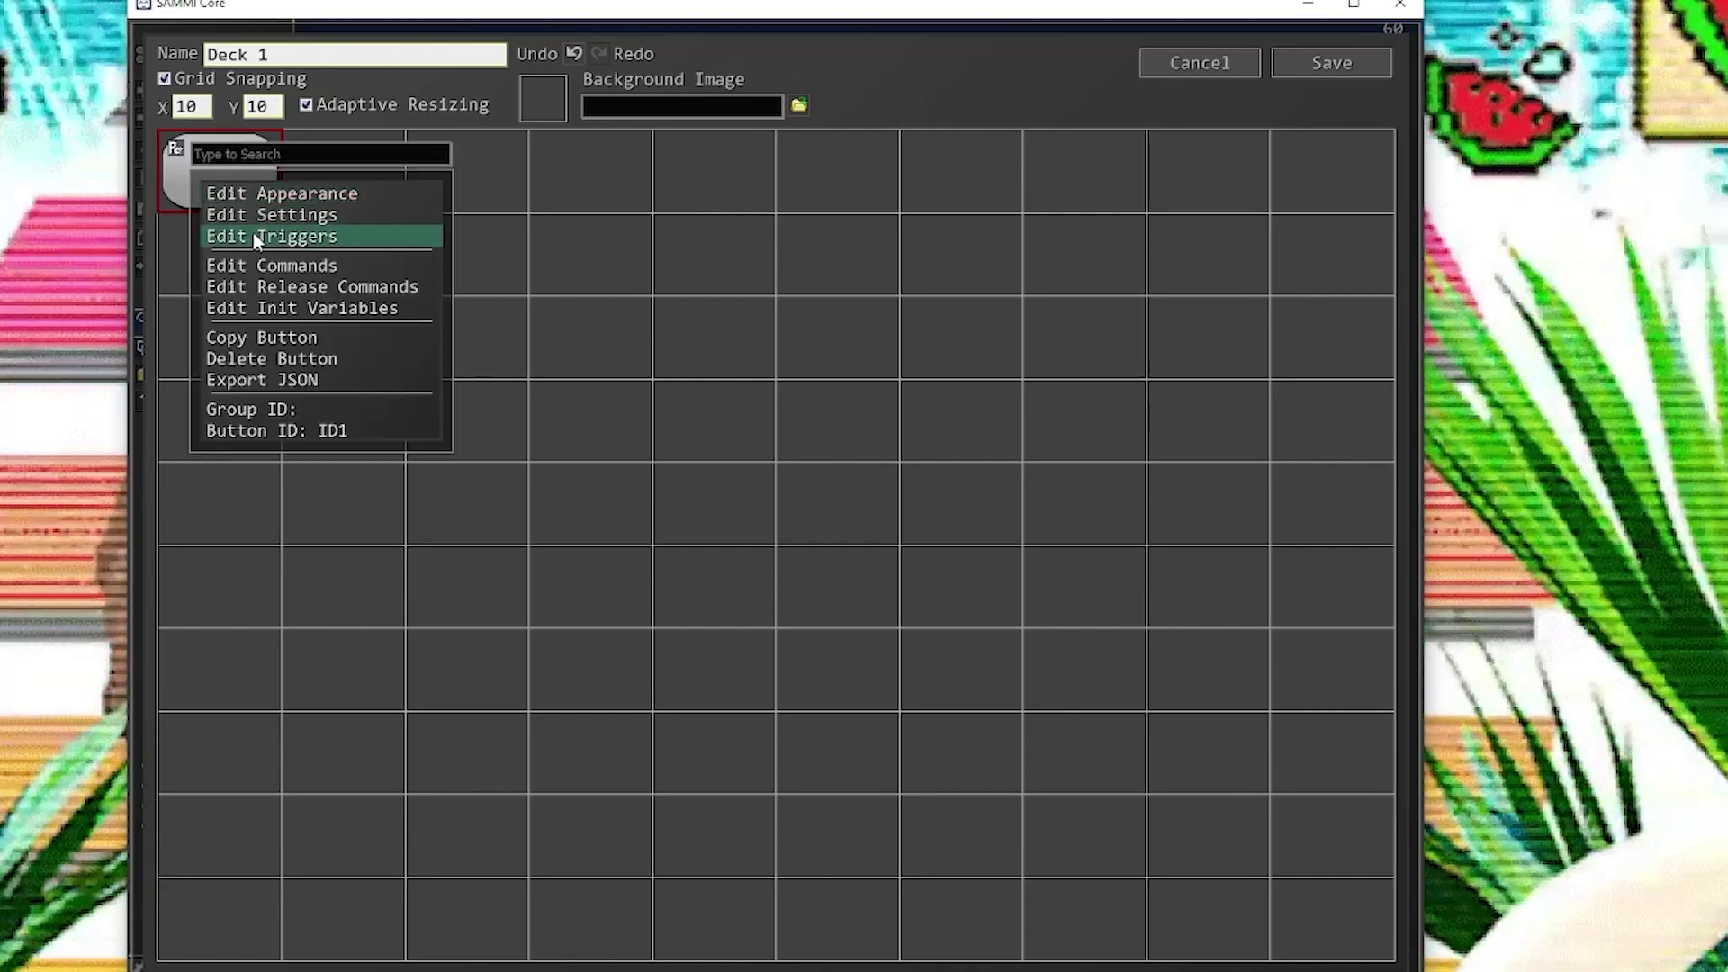
left_click(267, 198)
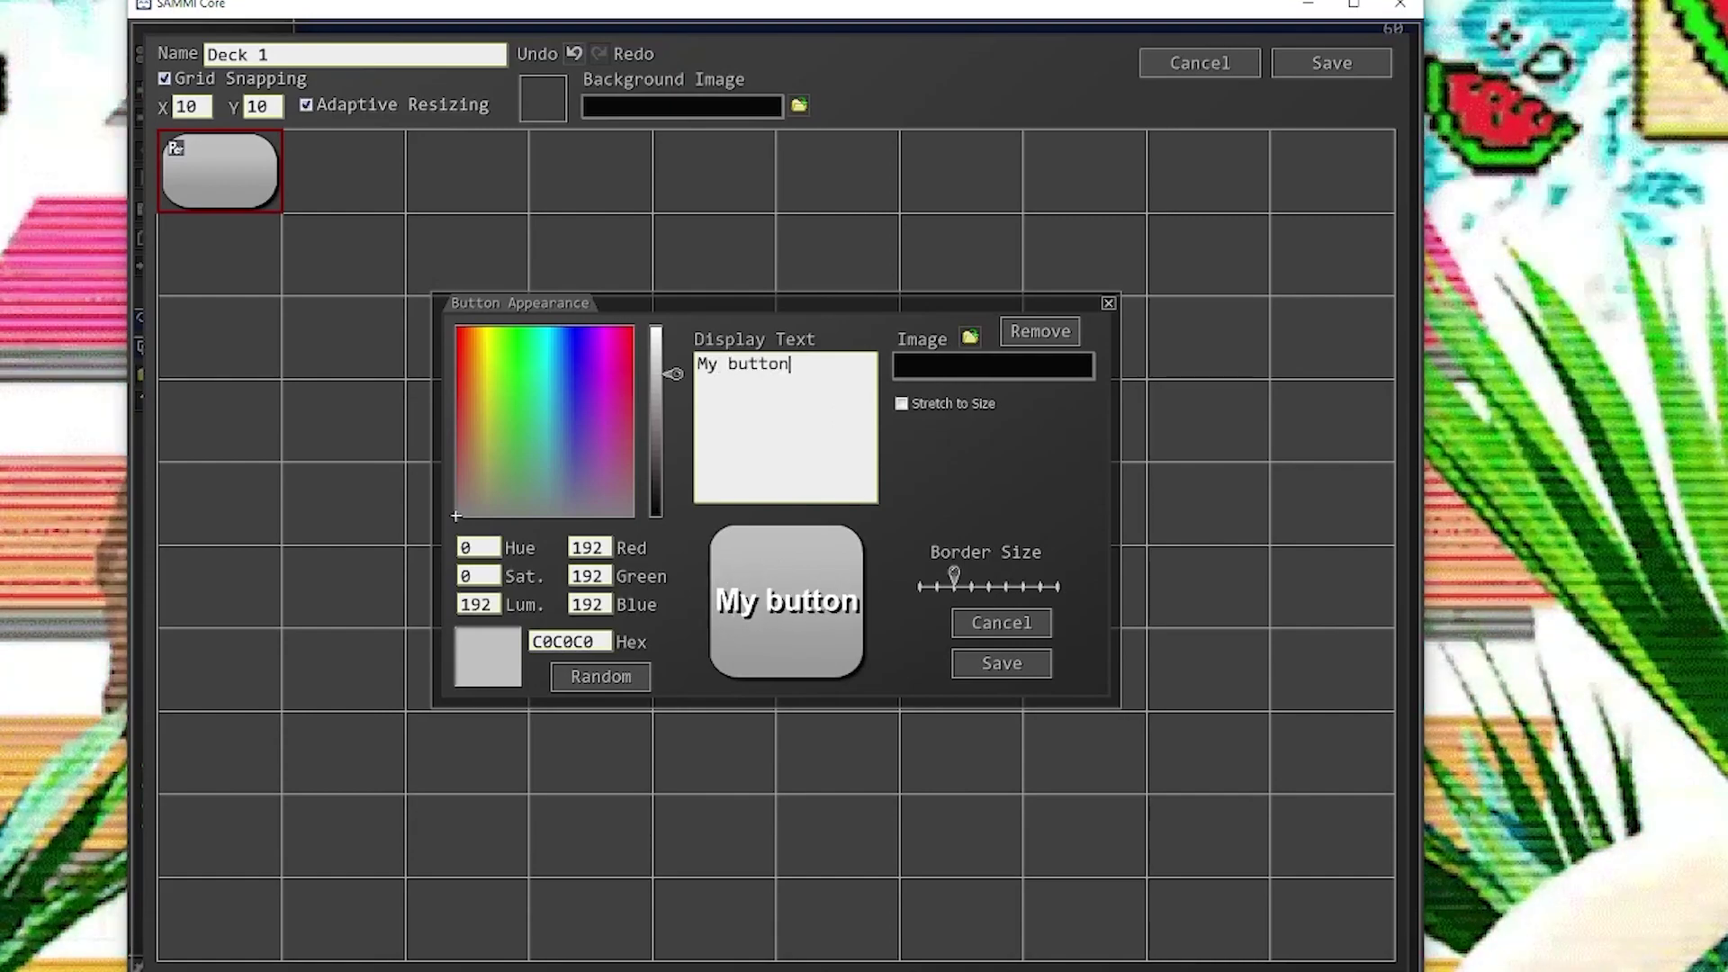
Save the button's appearance and add a Twitch Chat trigger for the message '!giggle'.
left_click(1001, 664)
right_click(211, 171)
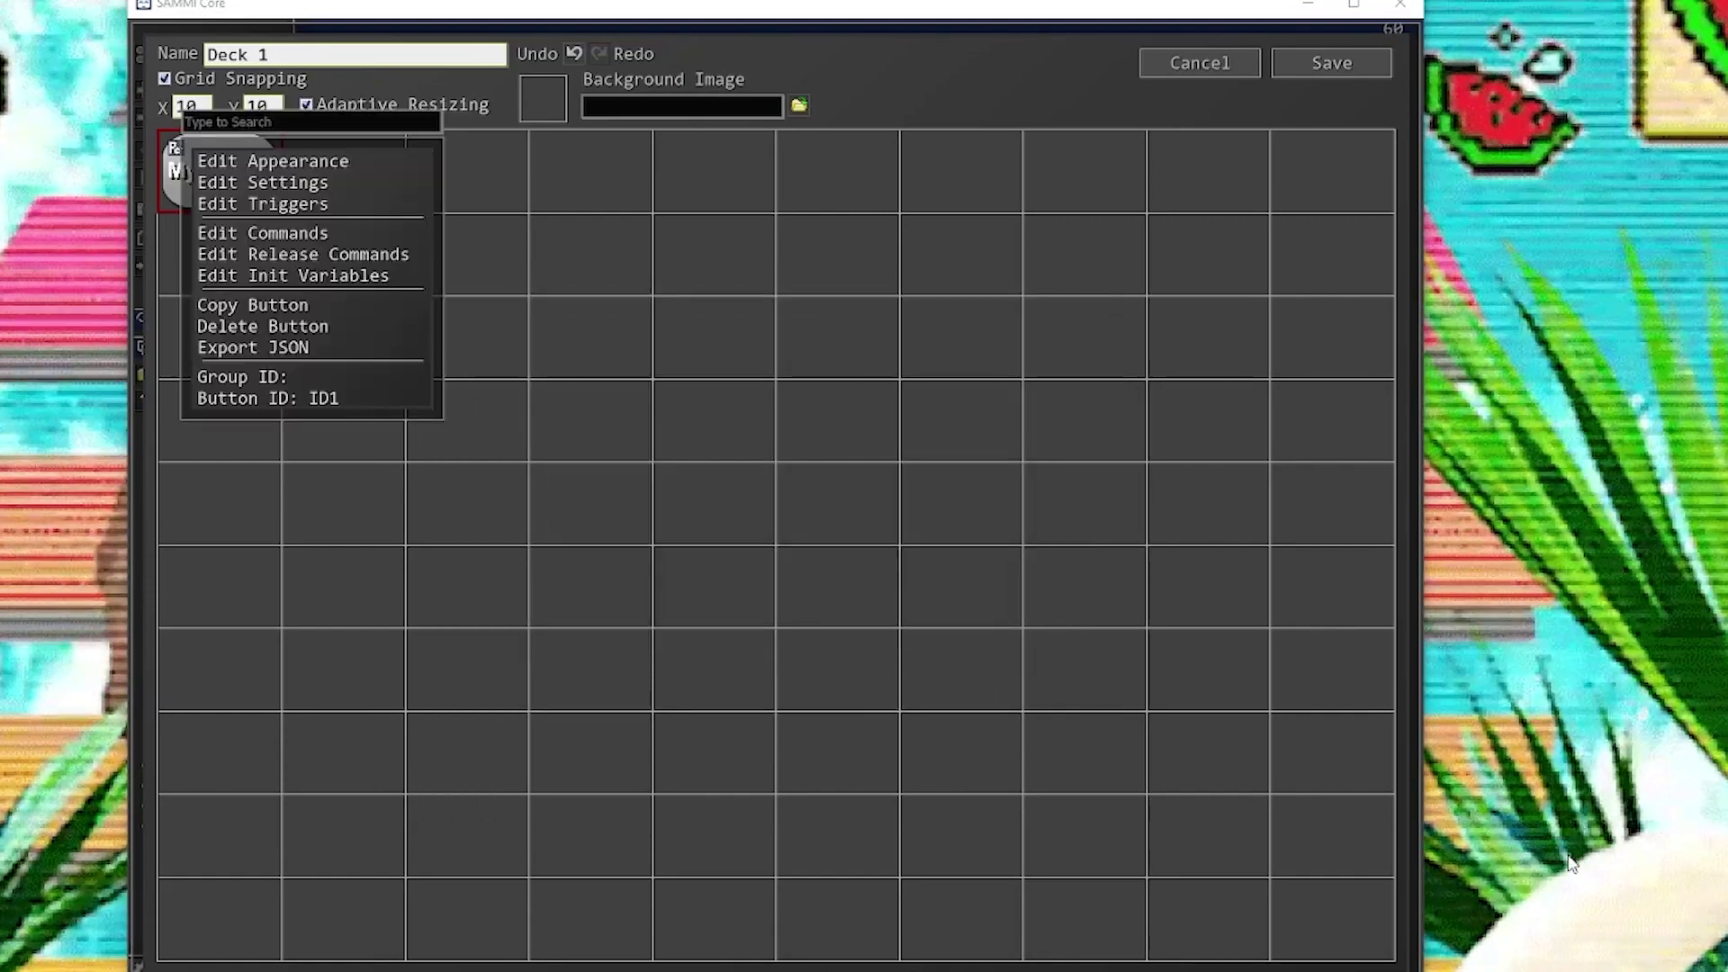
left_click(301, 205)
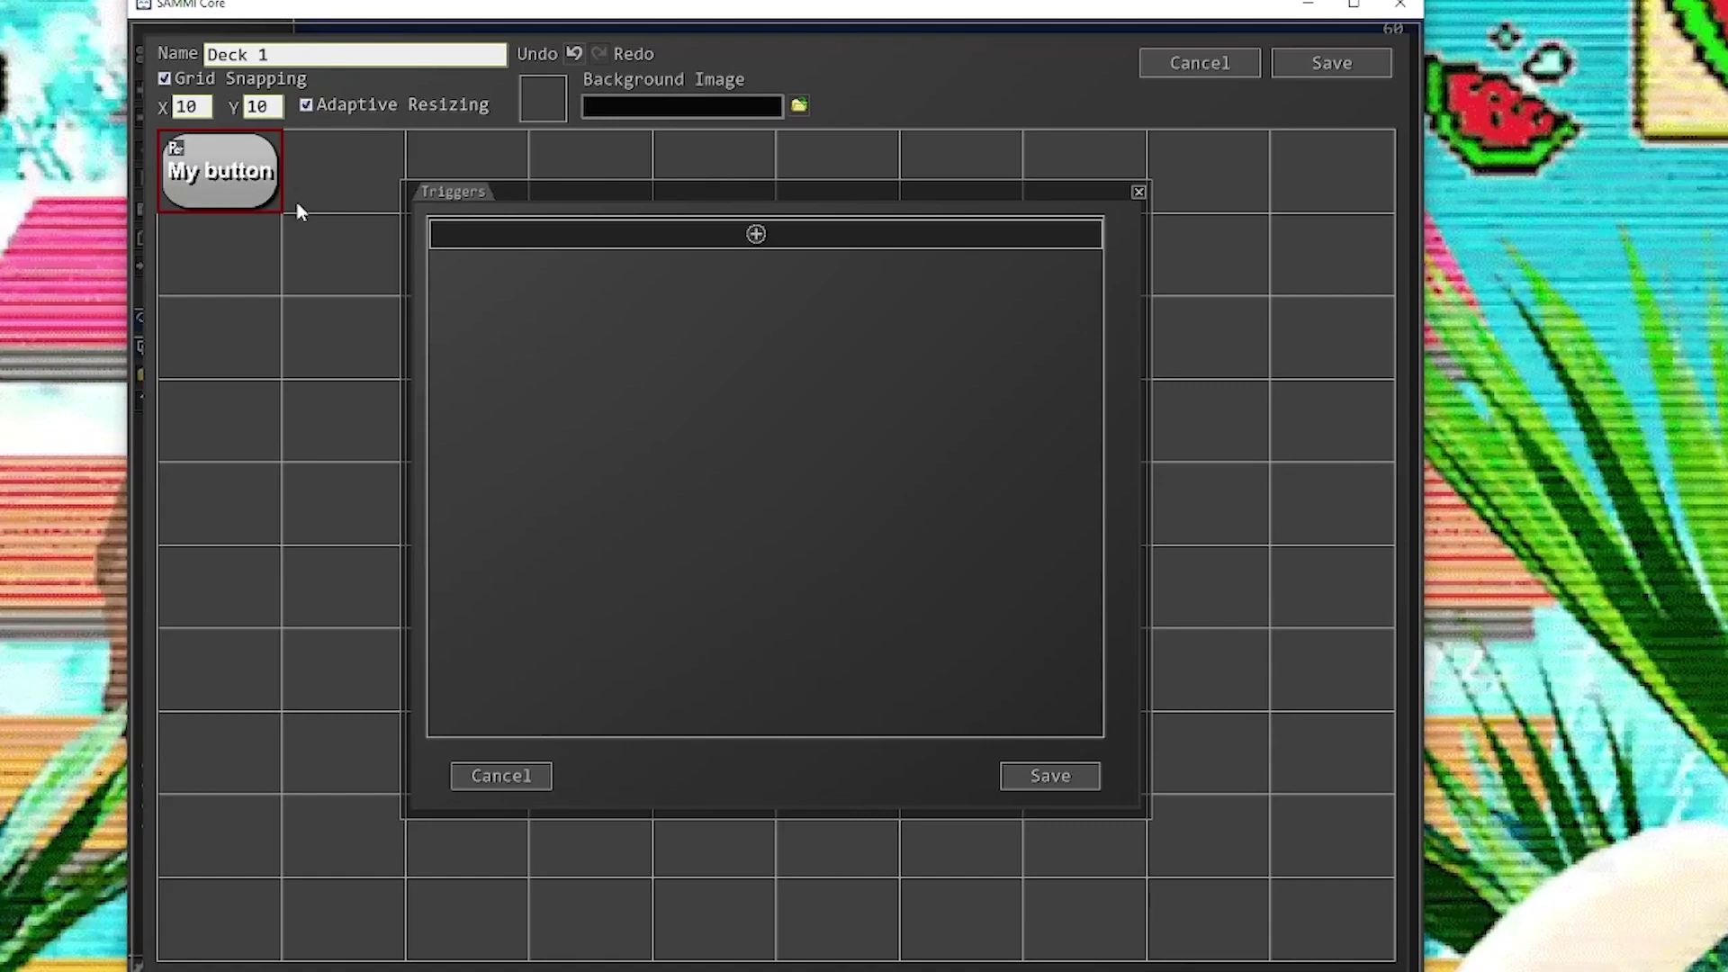
left_click(756, 237)
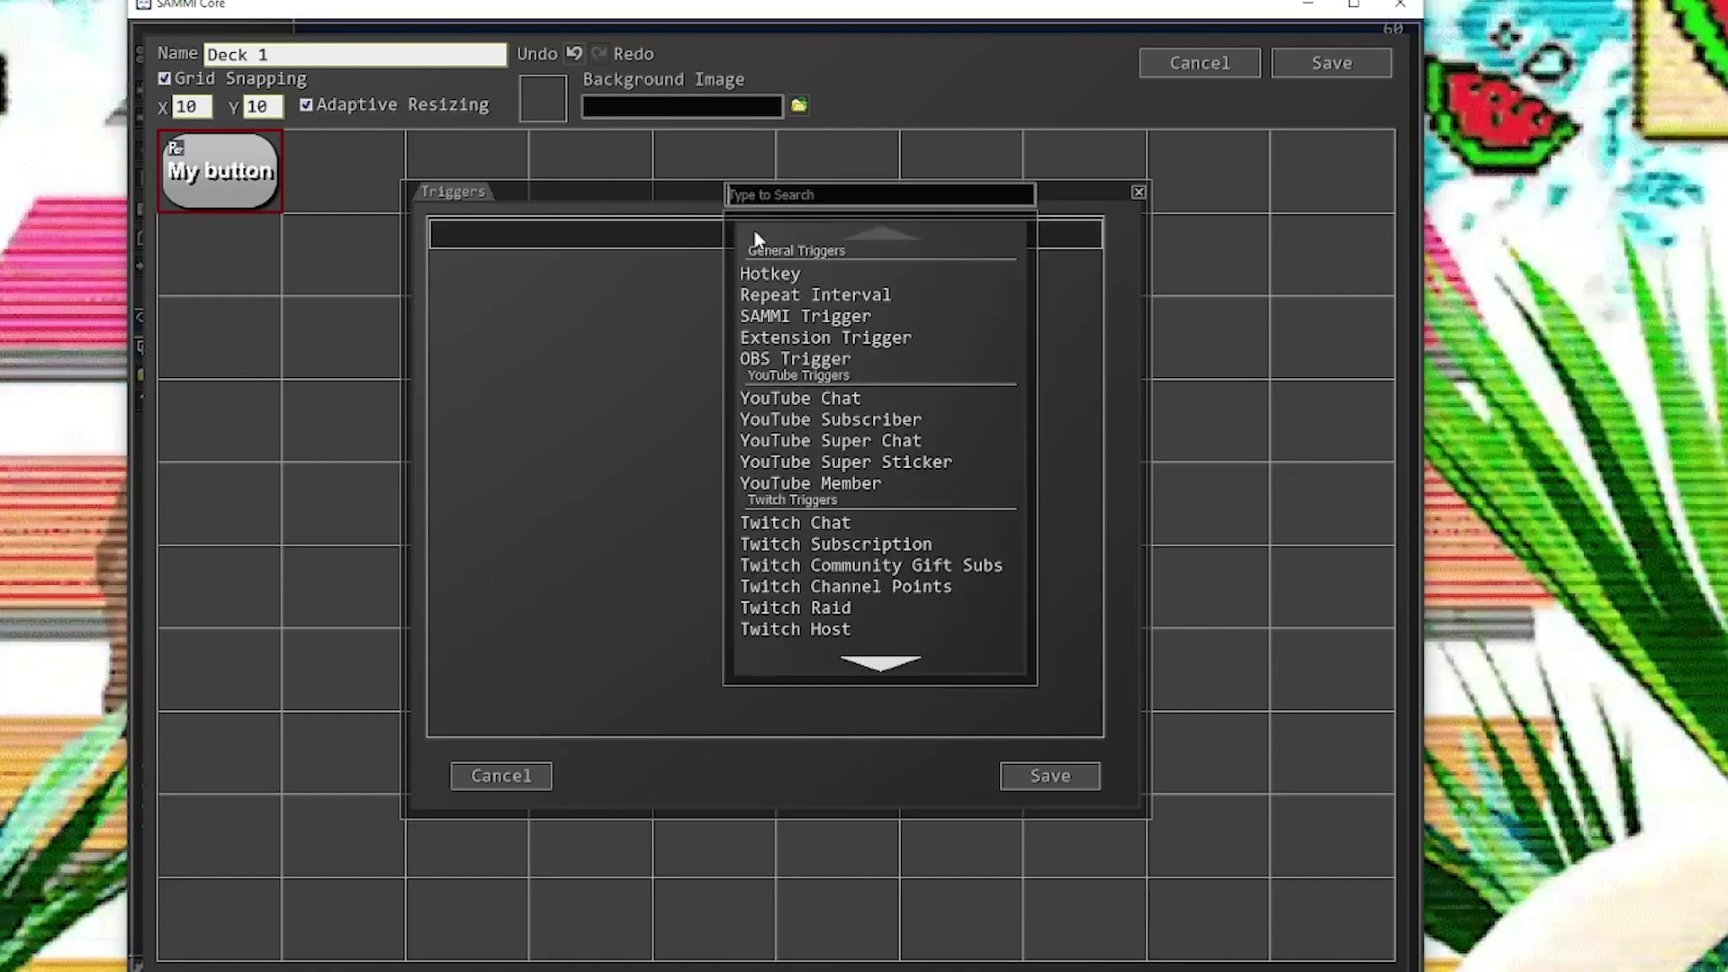
scroll(860, 414, "down", 4)
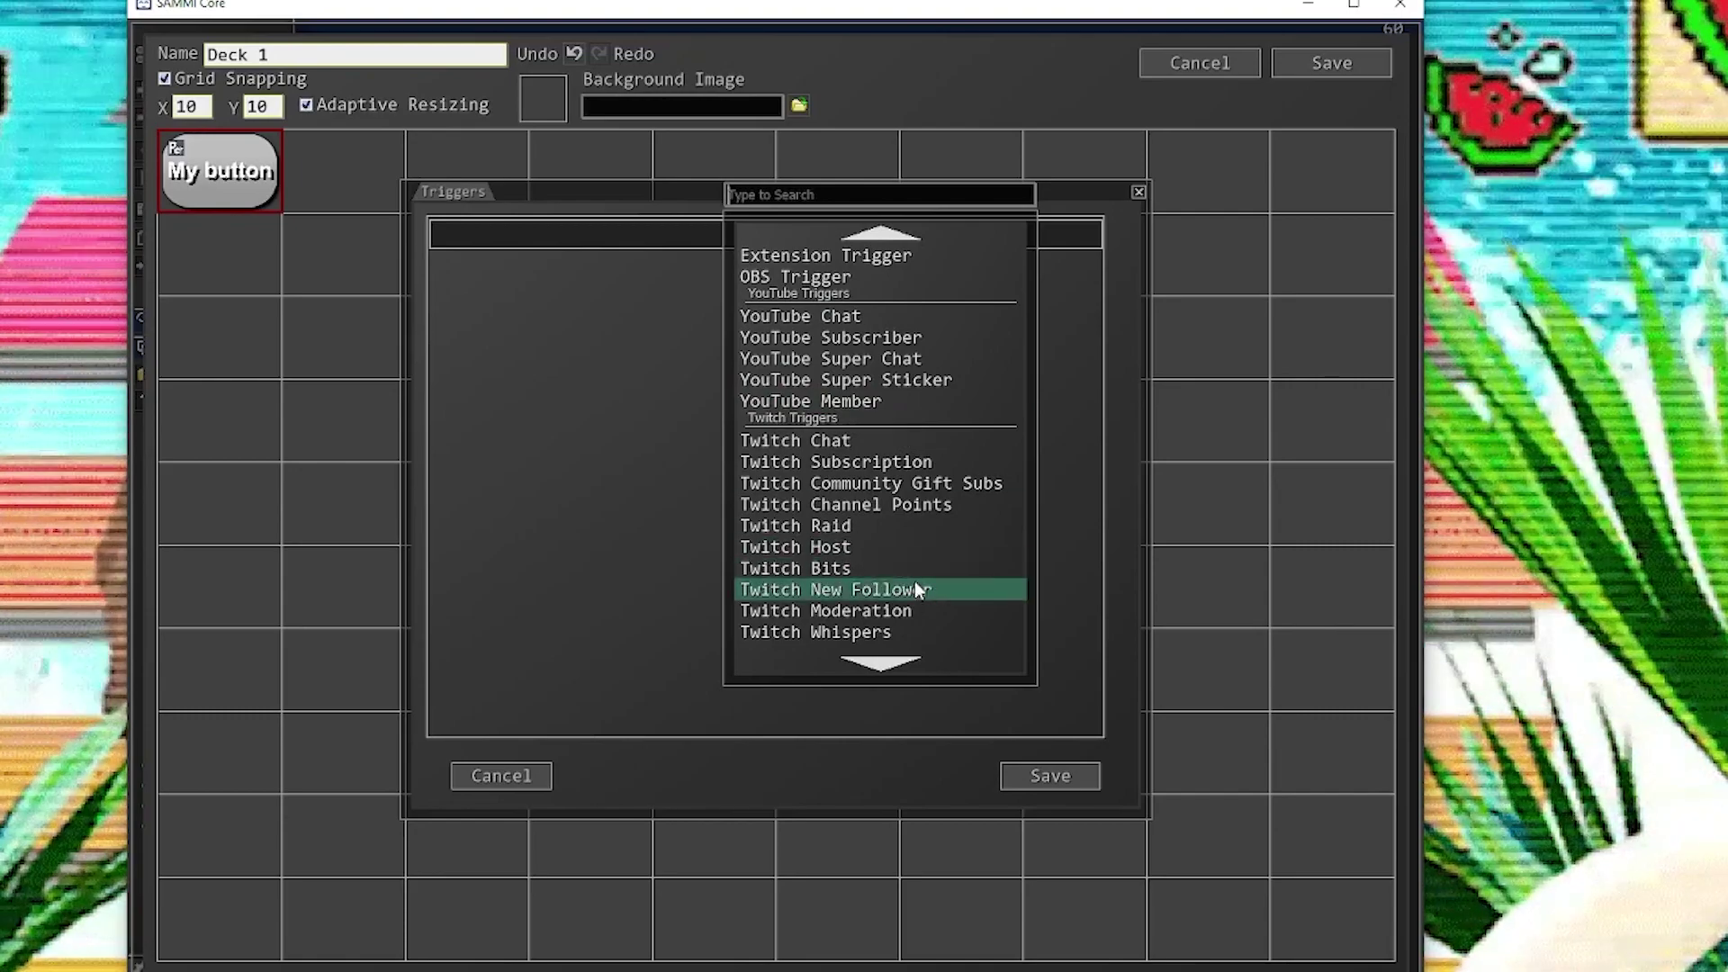
scroll(898, 529, "down", 3)
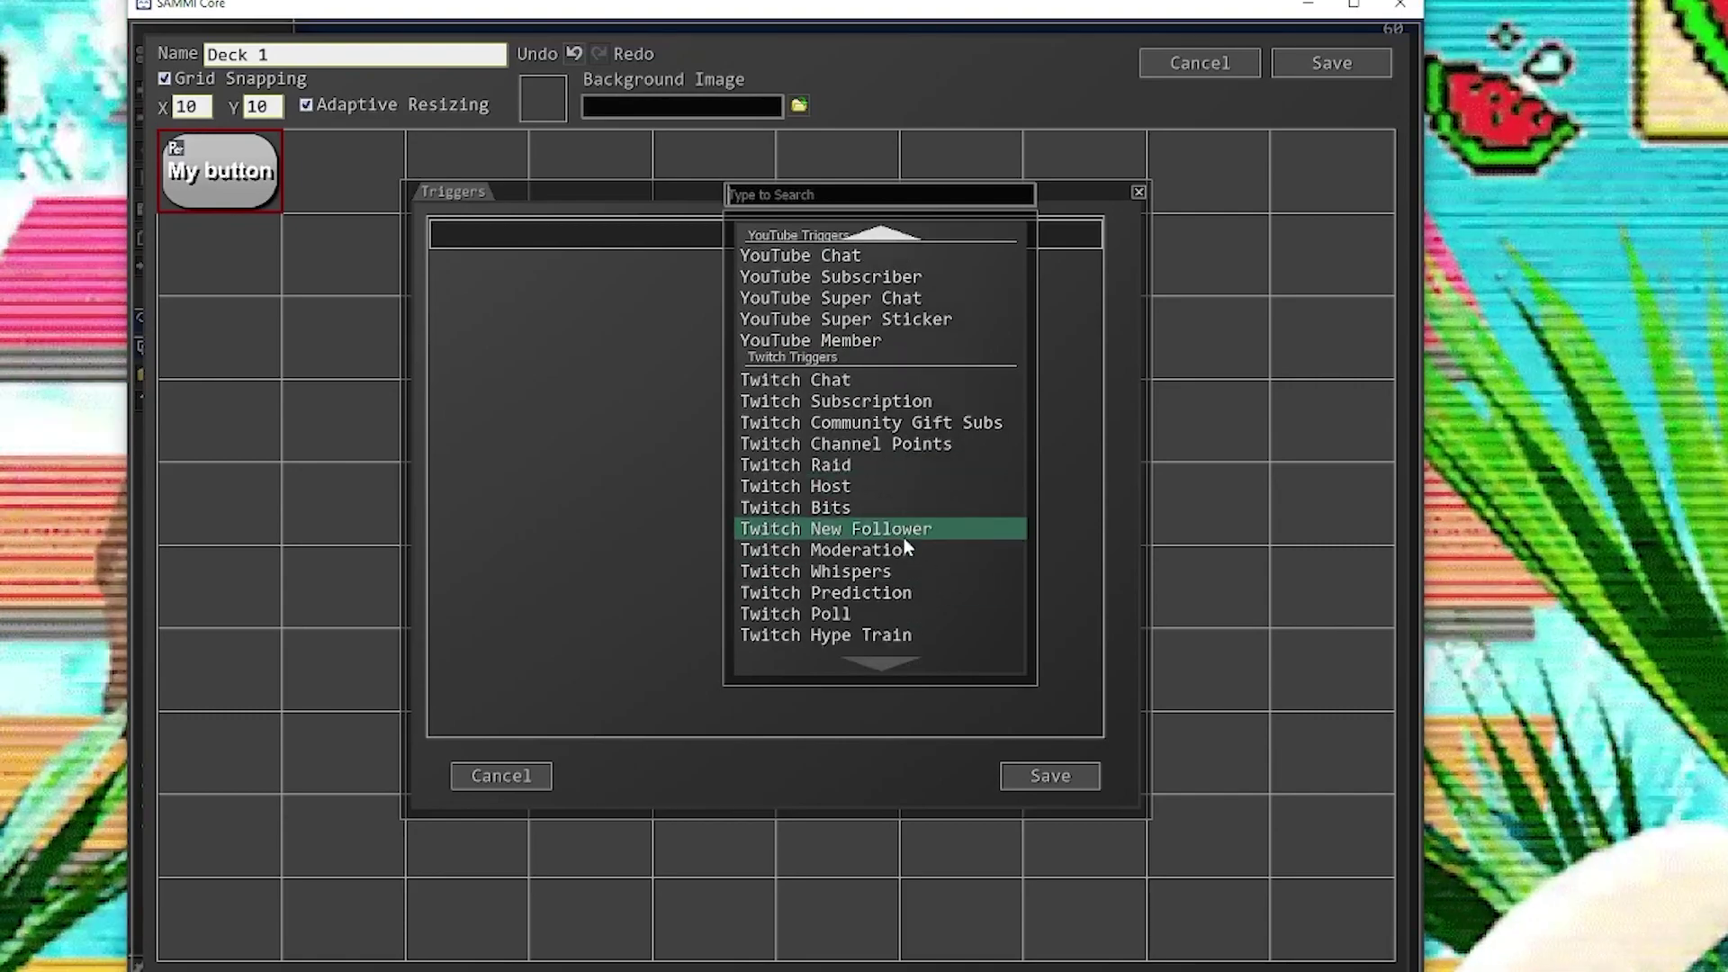
left_click(814, 382)
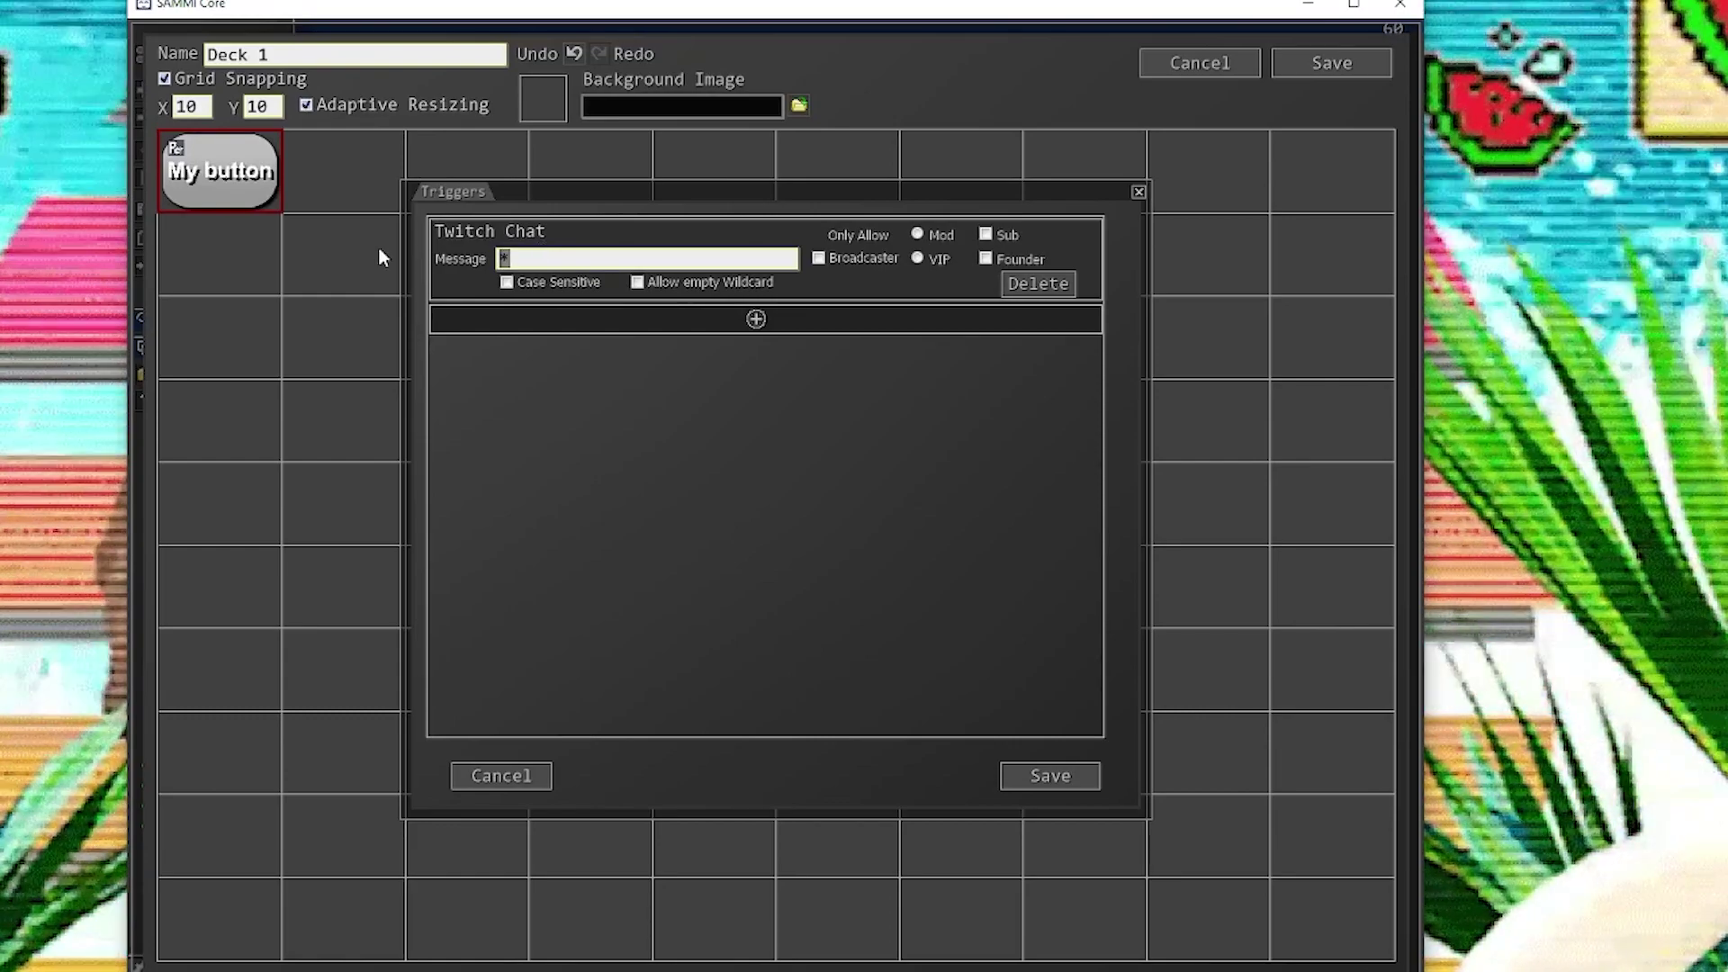
type("!iggl")
key("BackSpace")
key("BackSpace")
key("BackSpace")
key("BackSpace")
key("BackSpace")
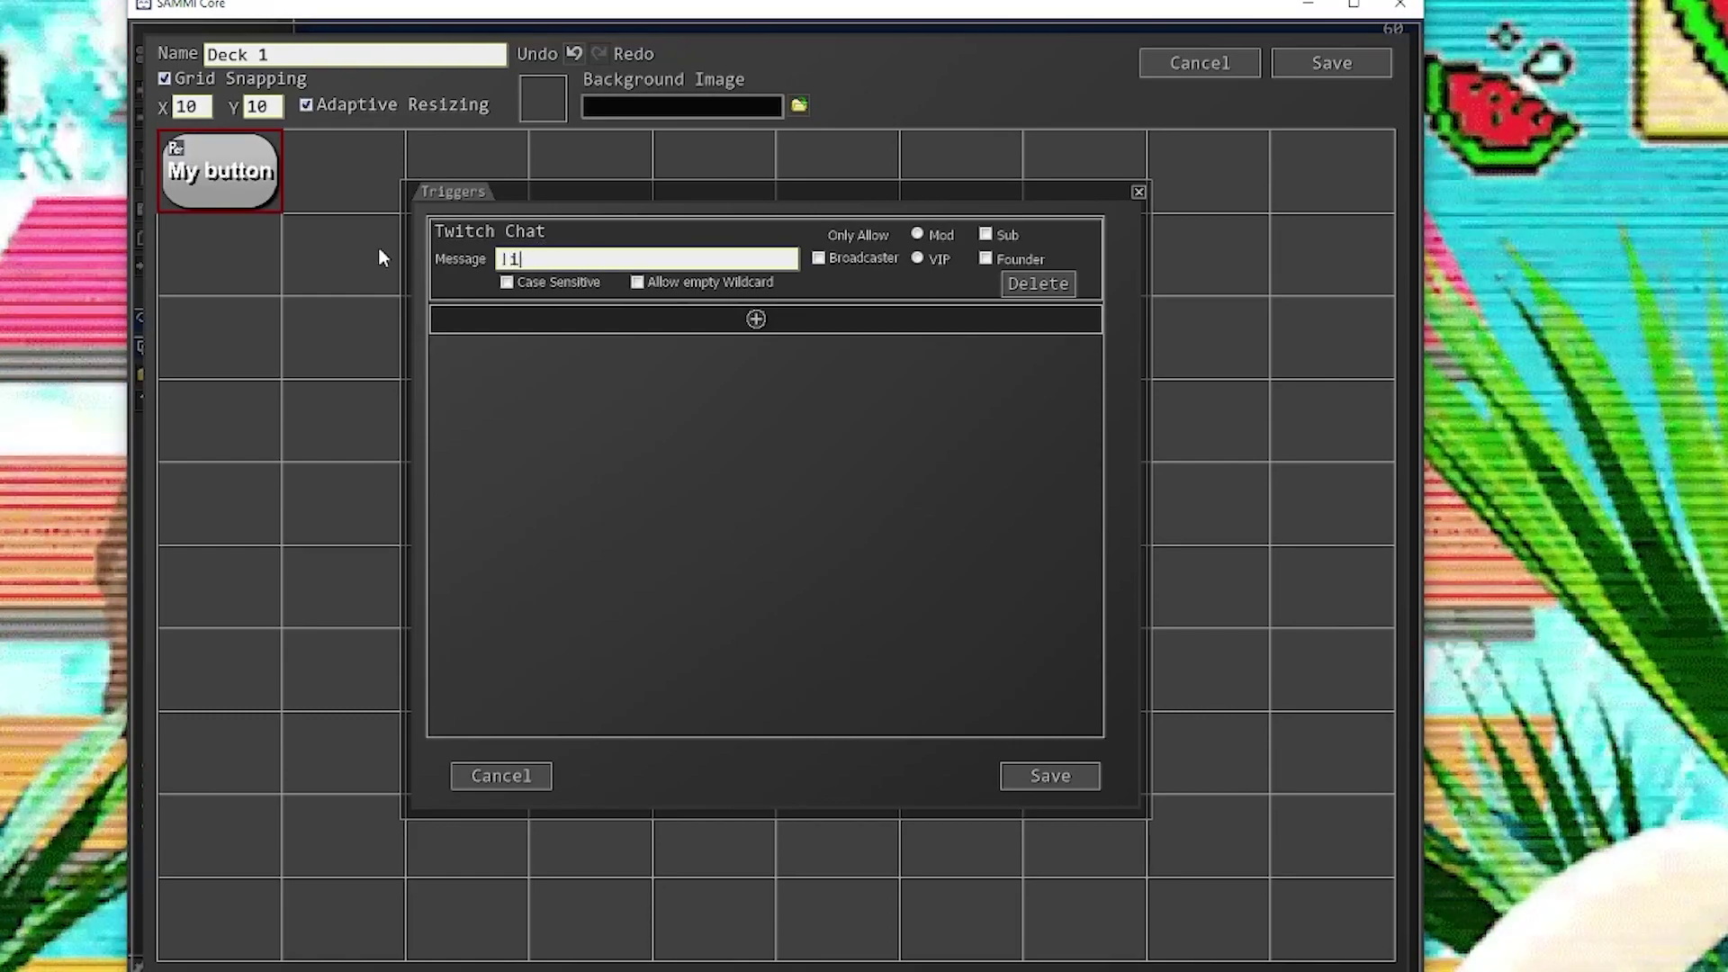
type("giggle")
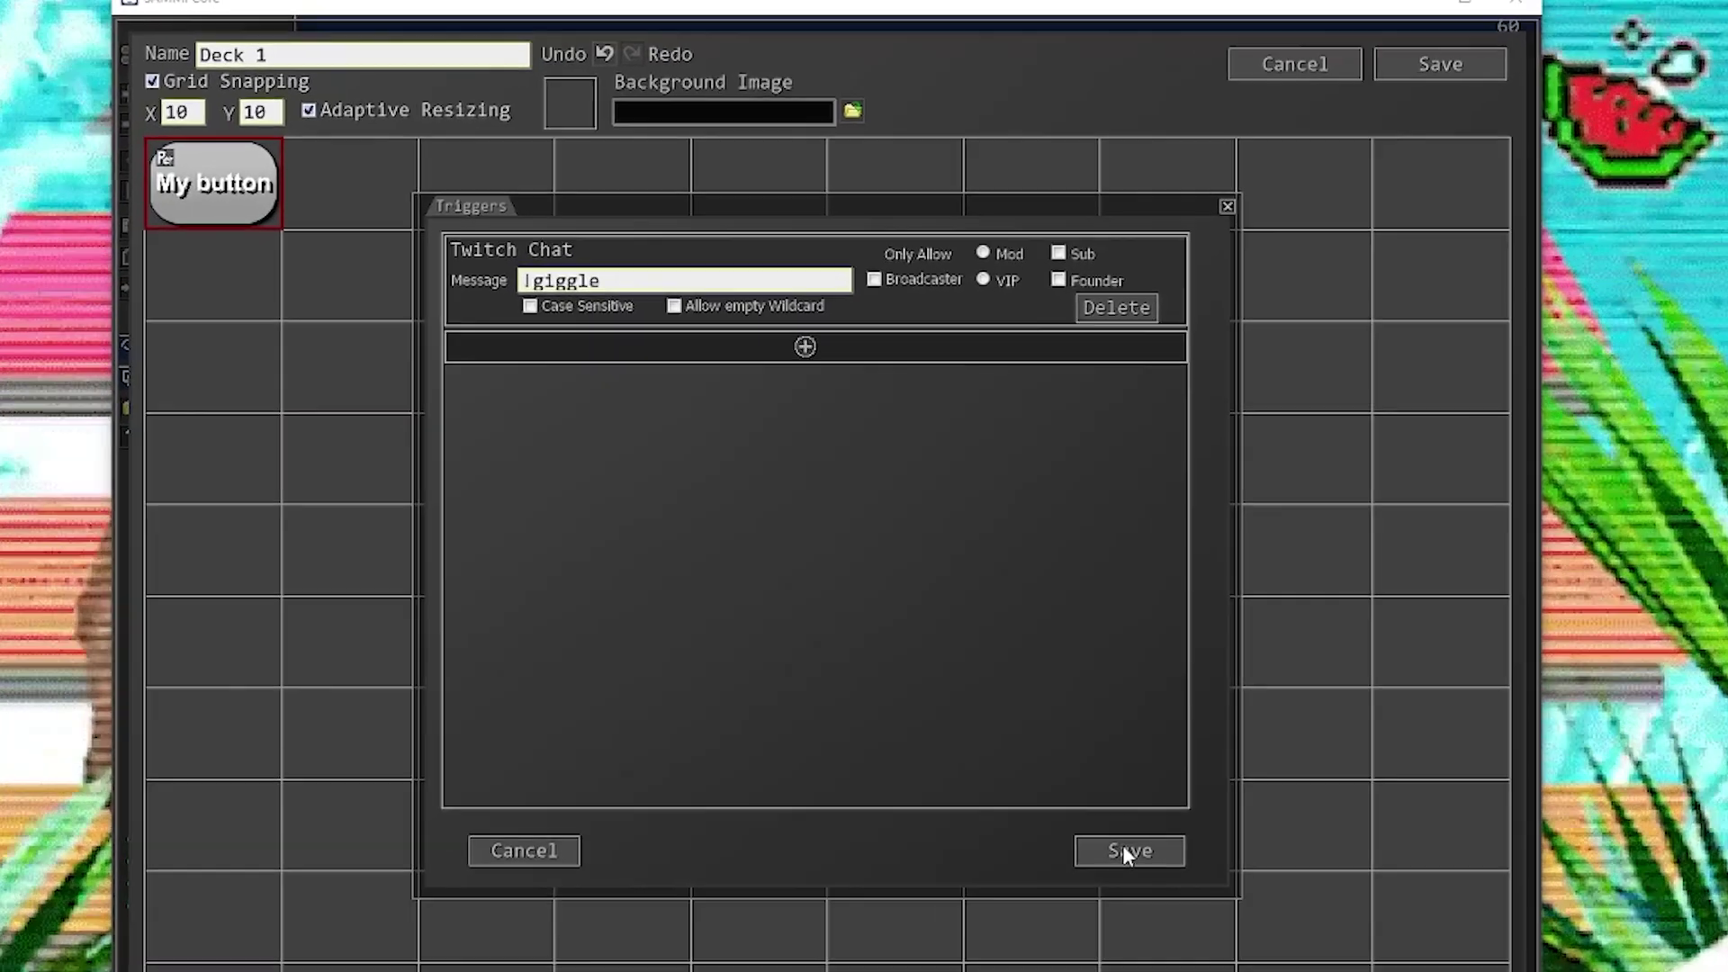
left_click(1043, 776)
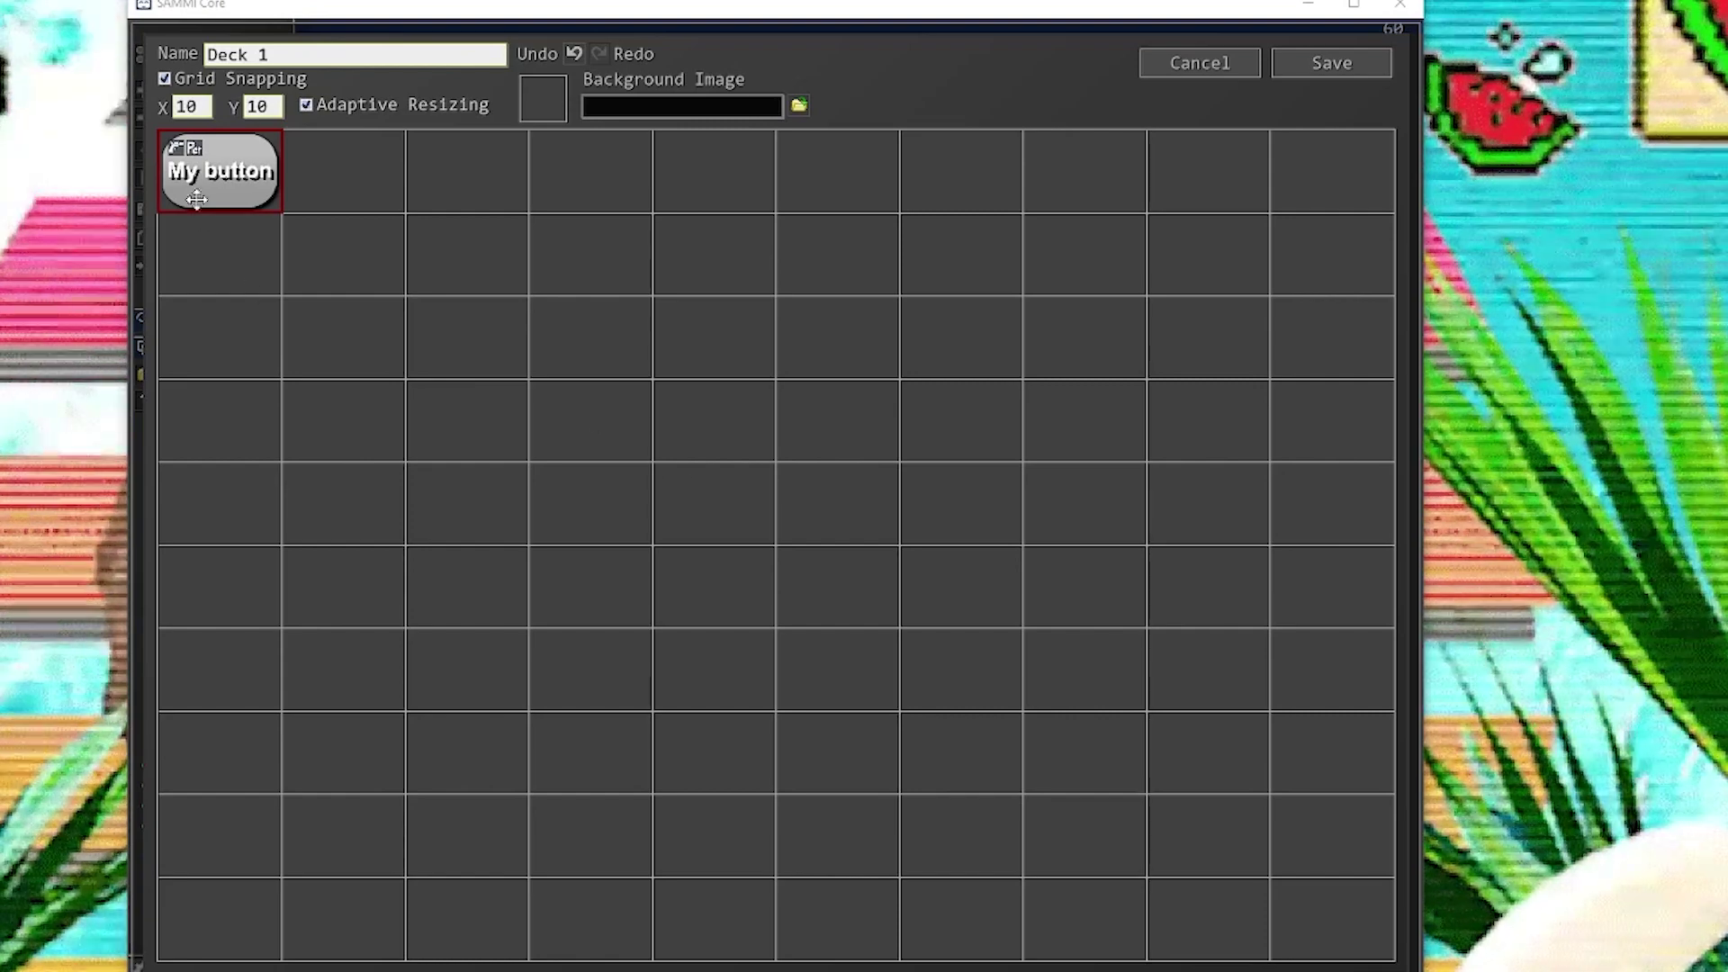
Add a Trigger Pull Data command storing the Twitch Chat Display Name in 'user'.
right_click(196, 199)
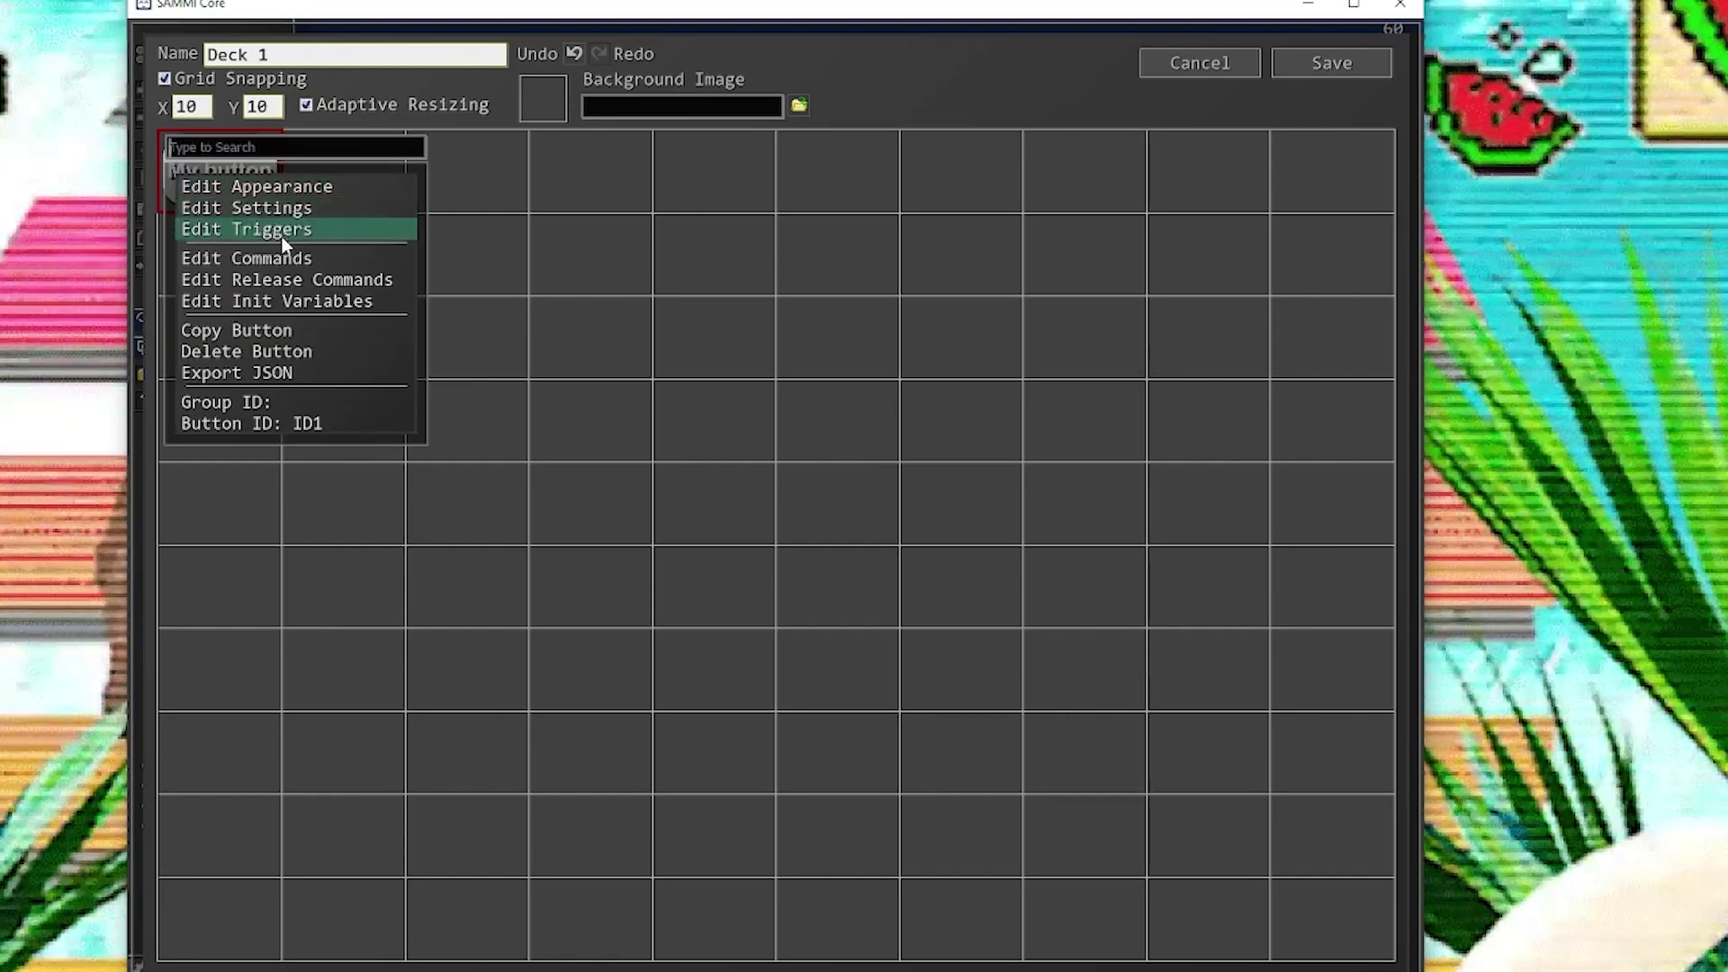
left_click(267, 261)
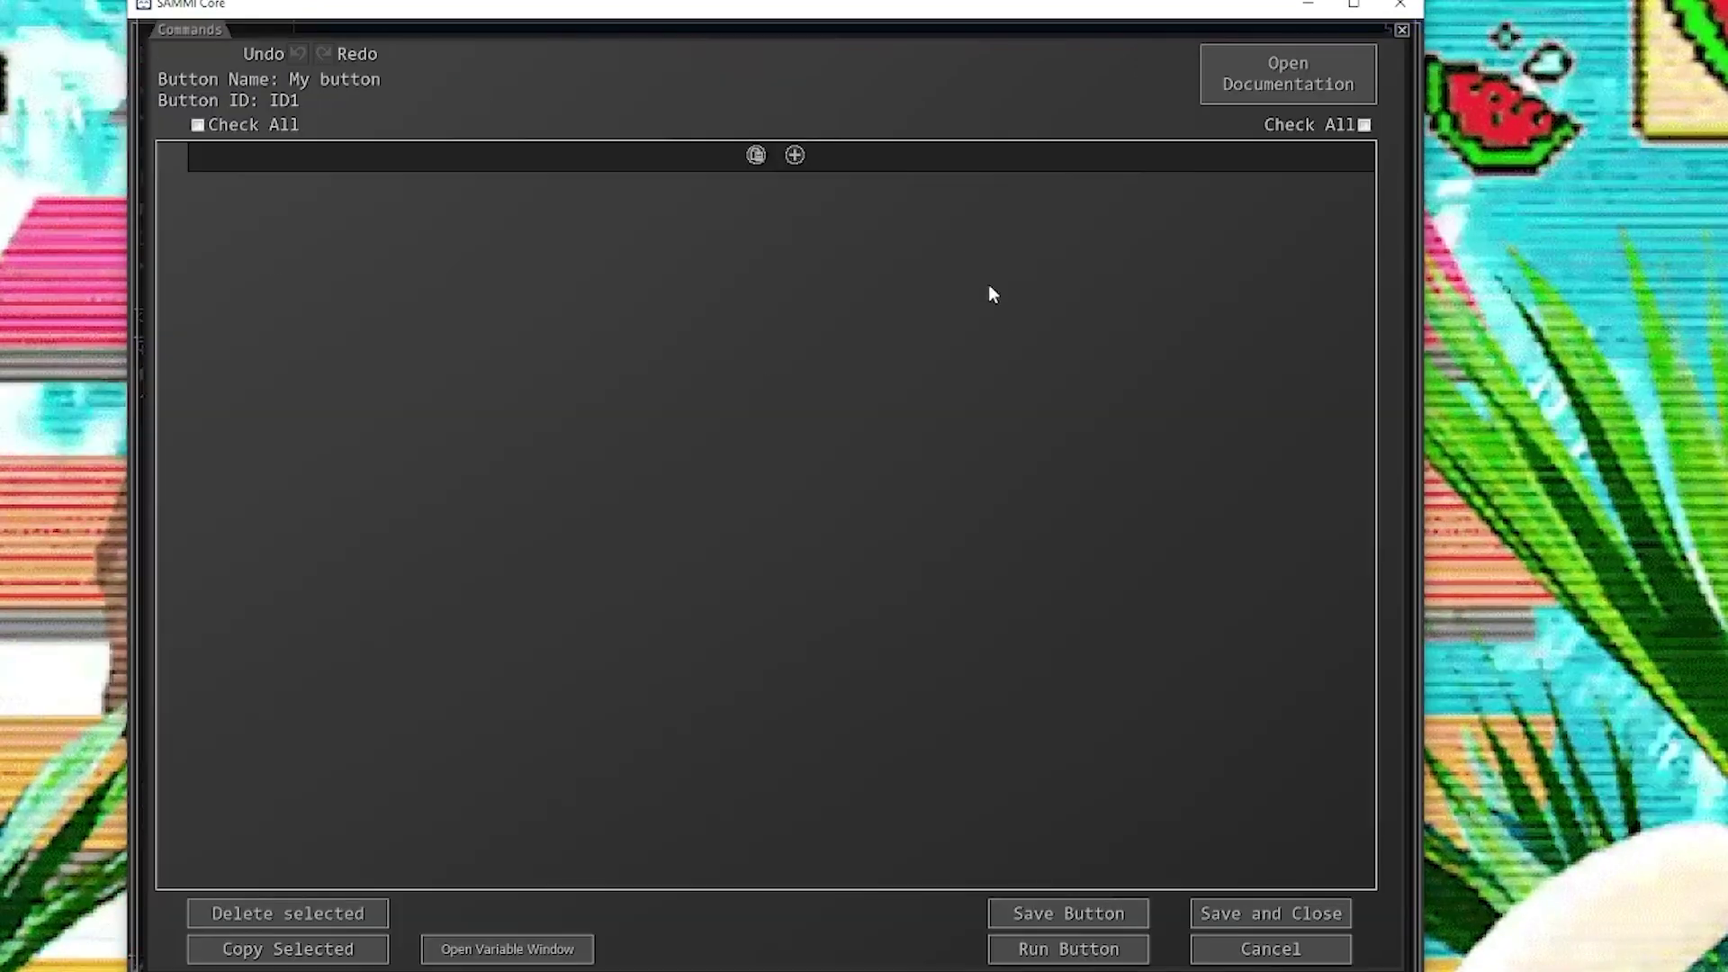
left_click(796, 157)
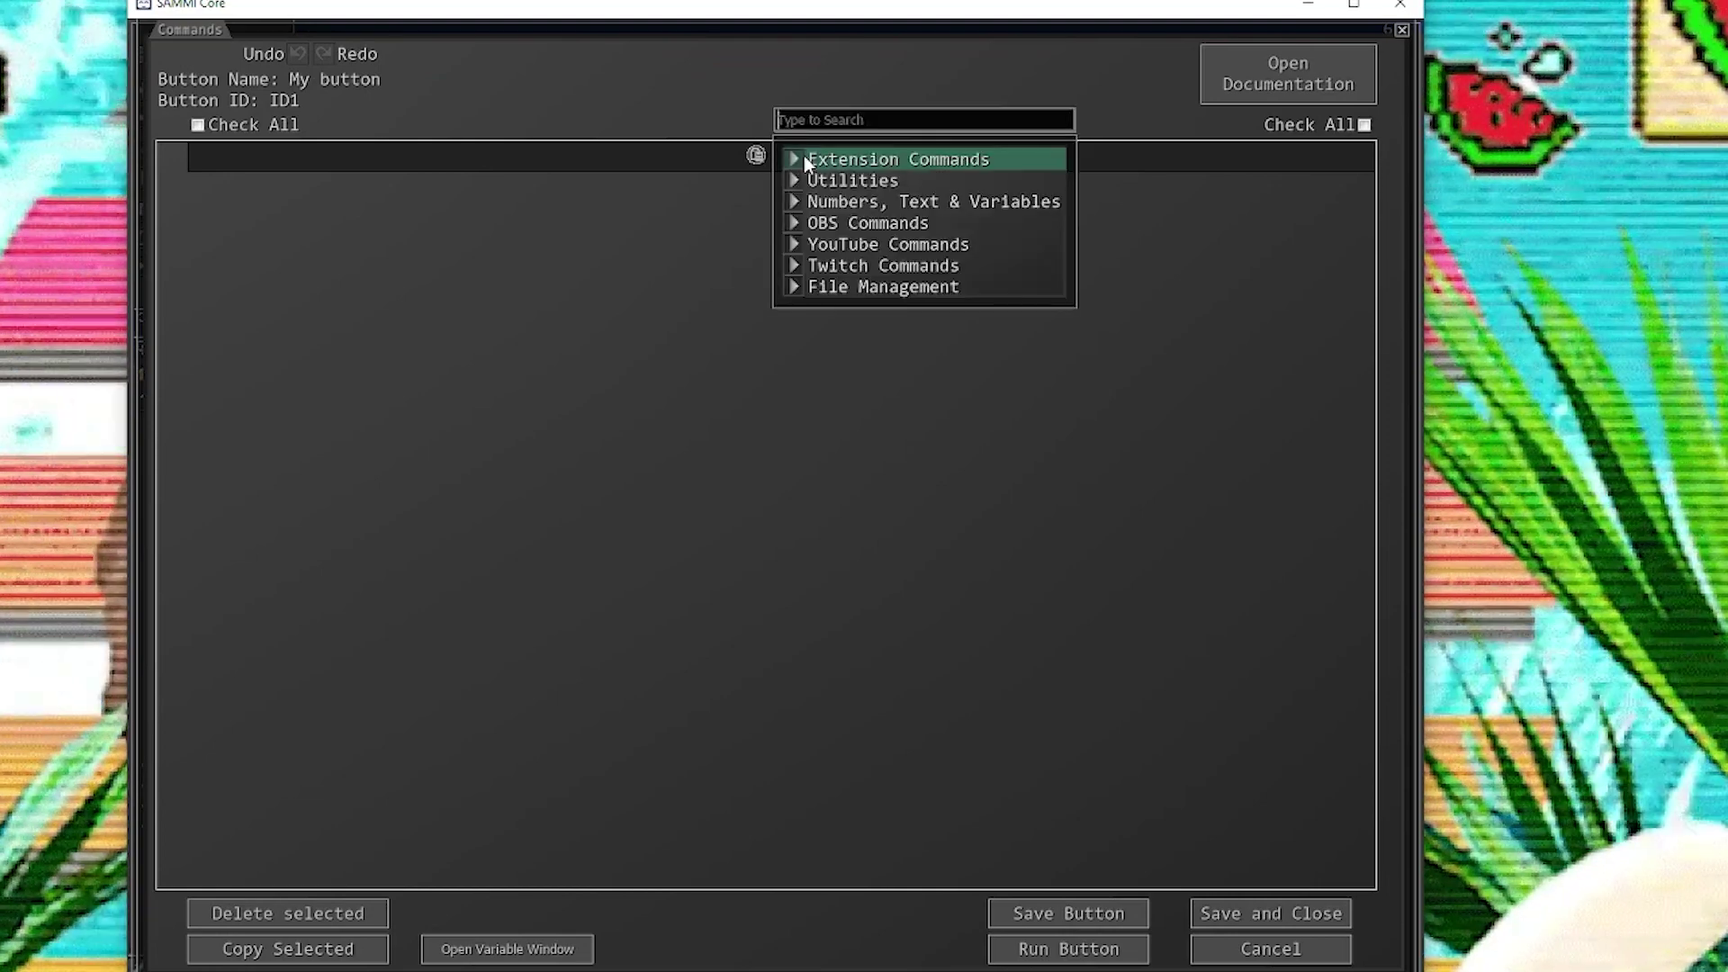
type("tri")
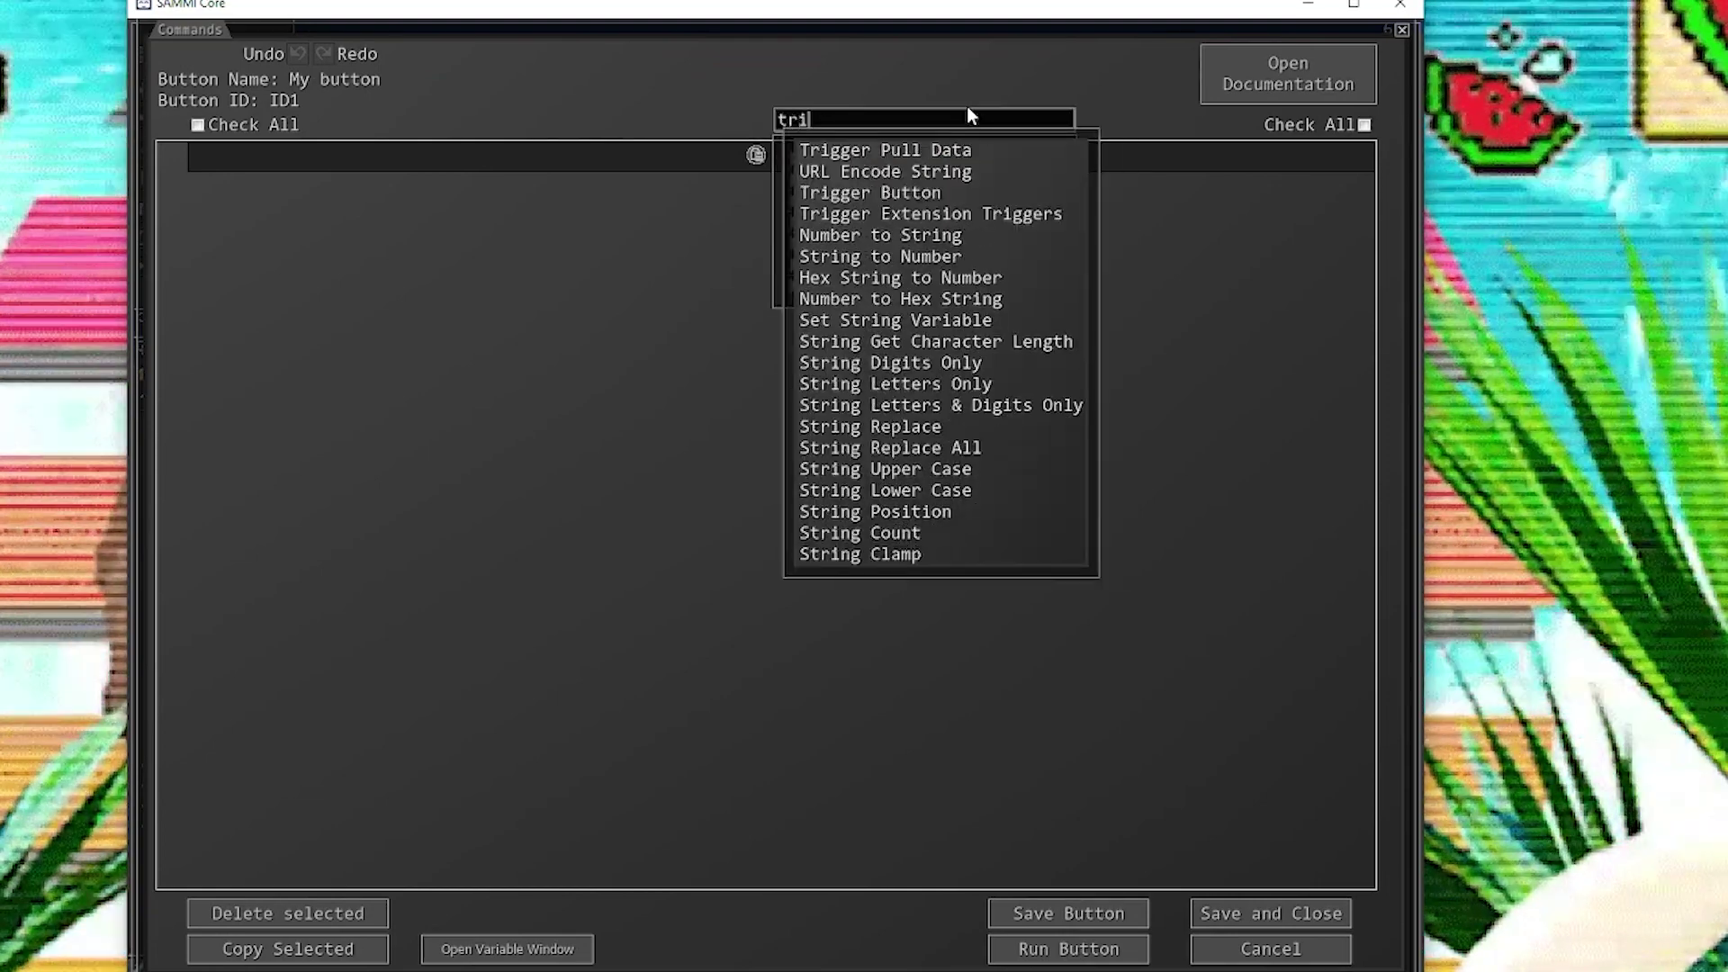
left_click(940, 150)
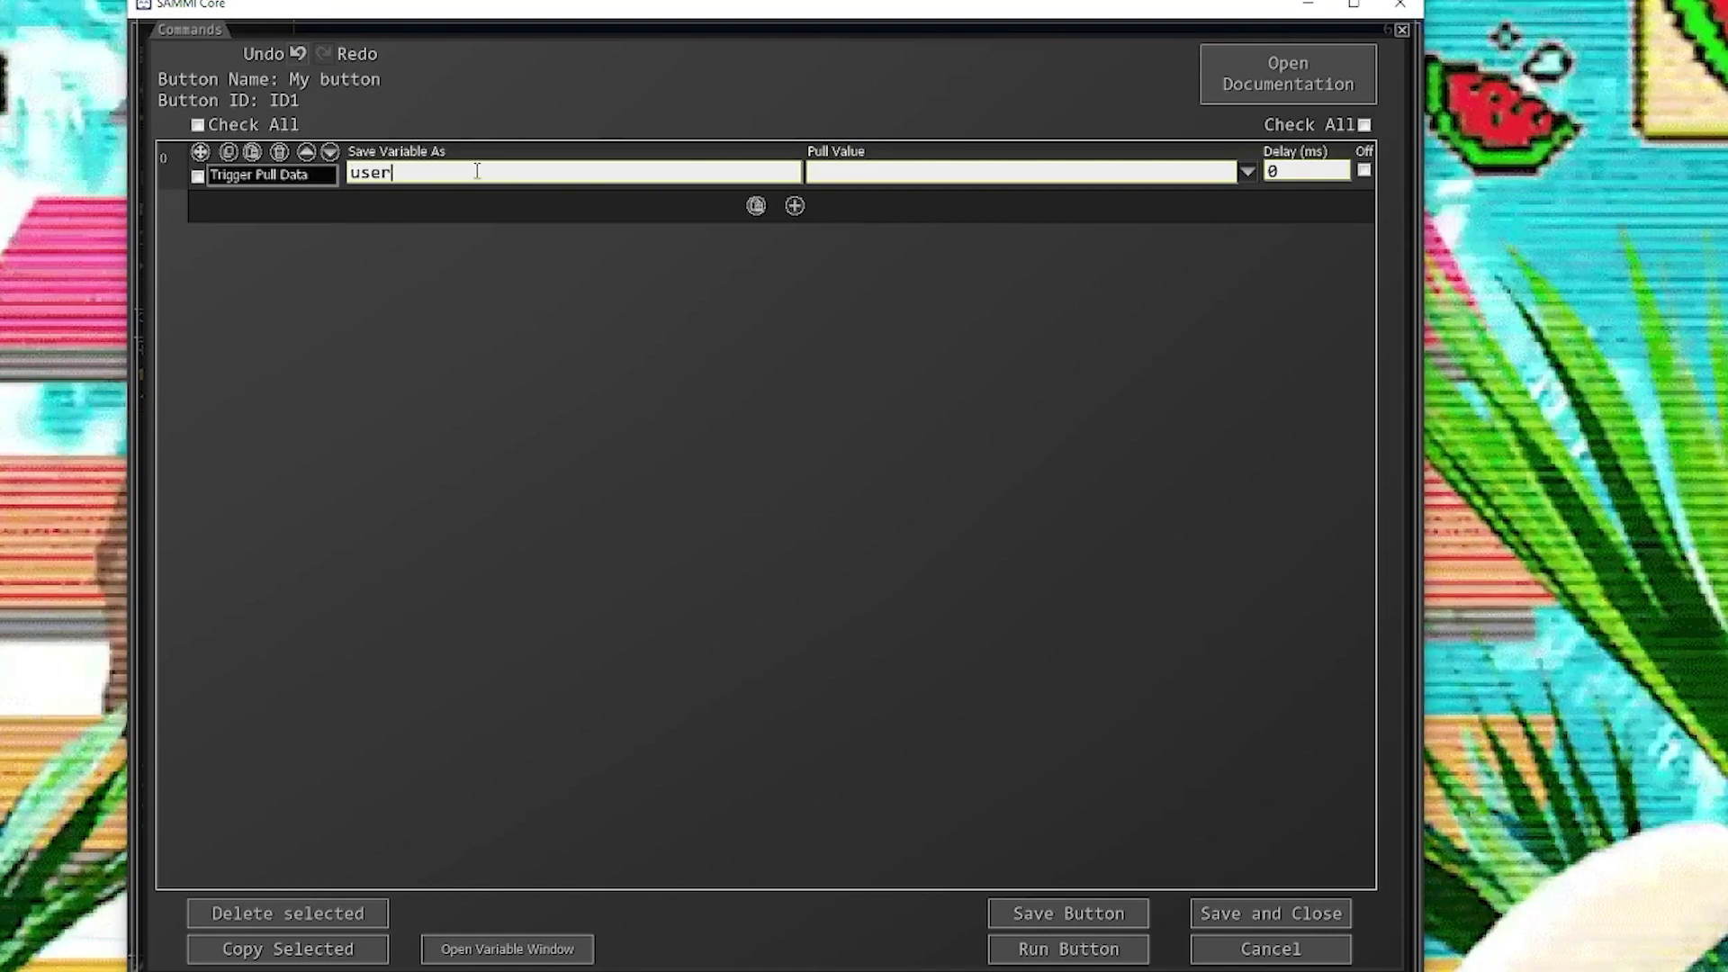
left_click(1248, 173)
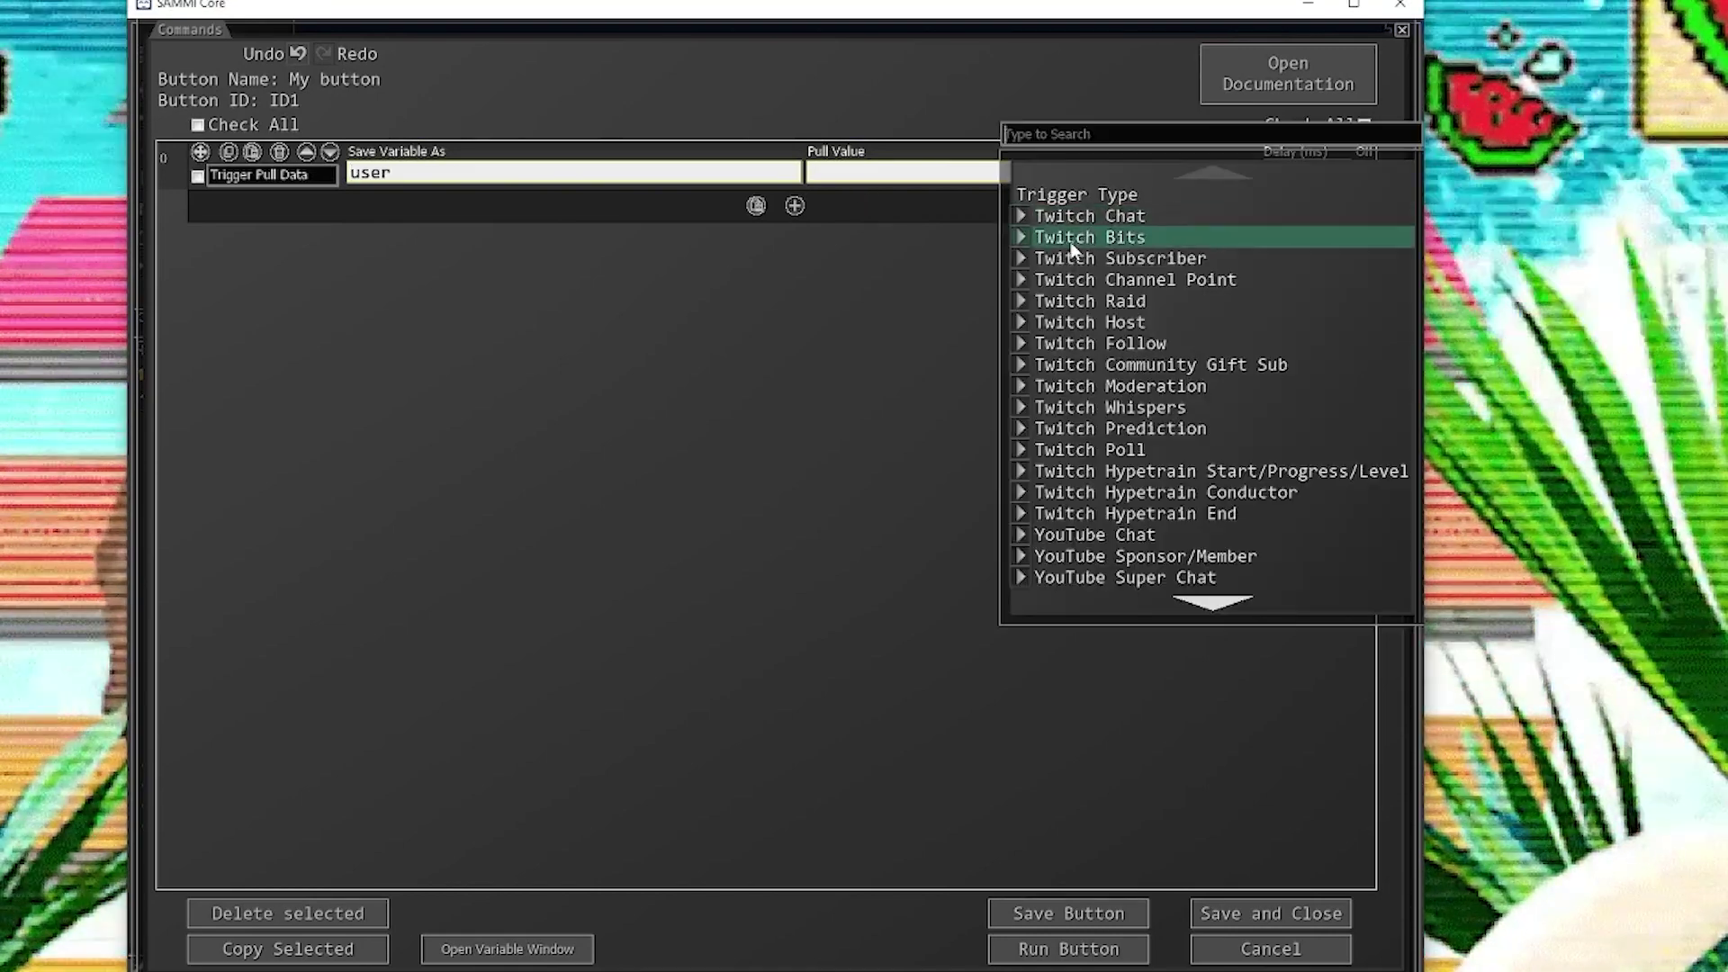
left_click(1026, 216)
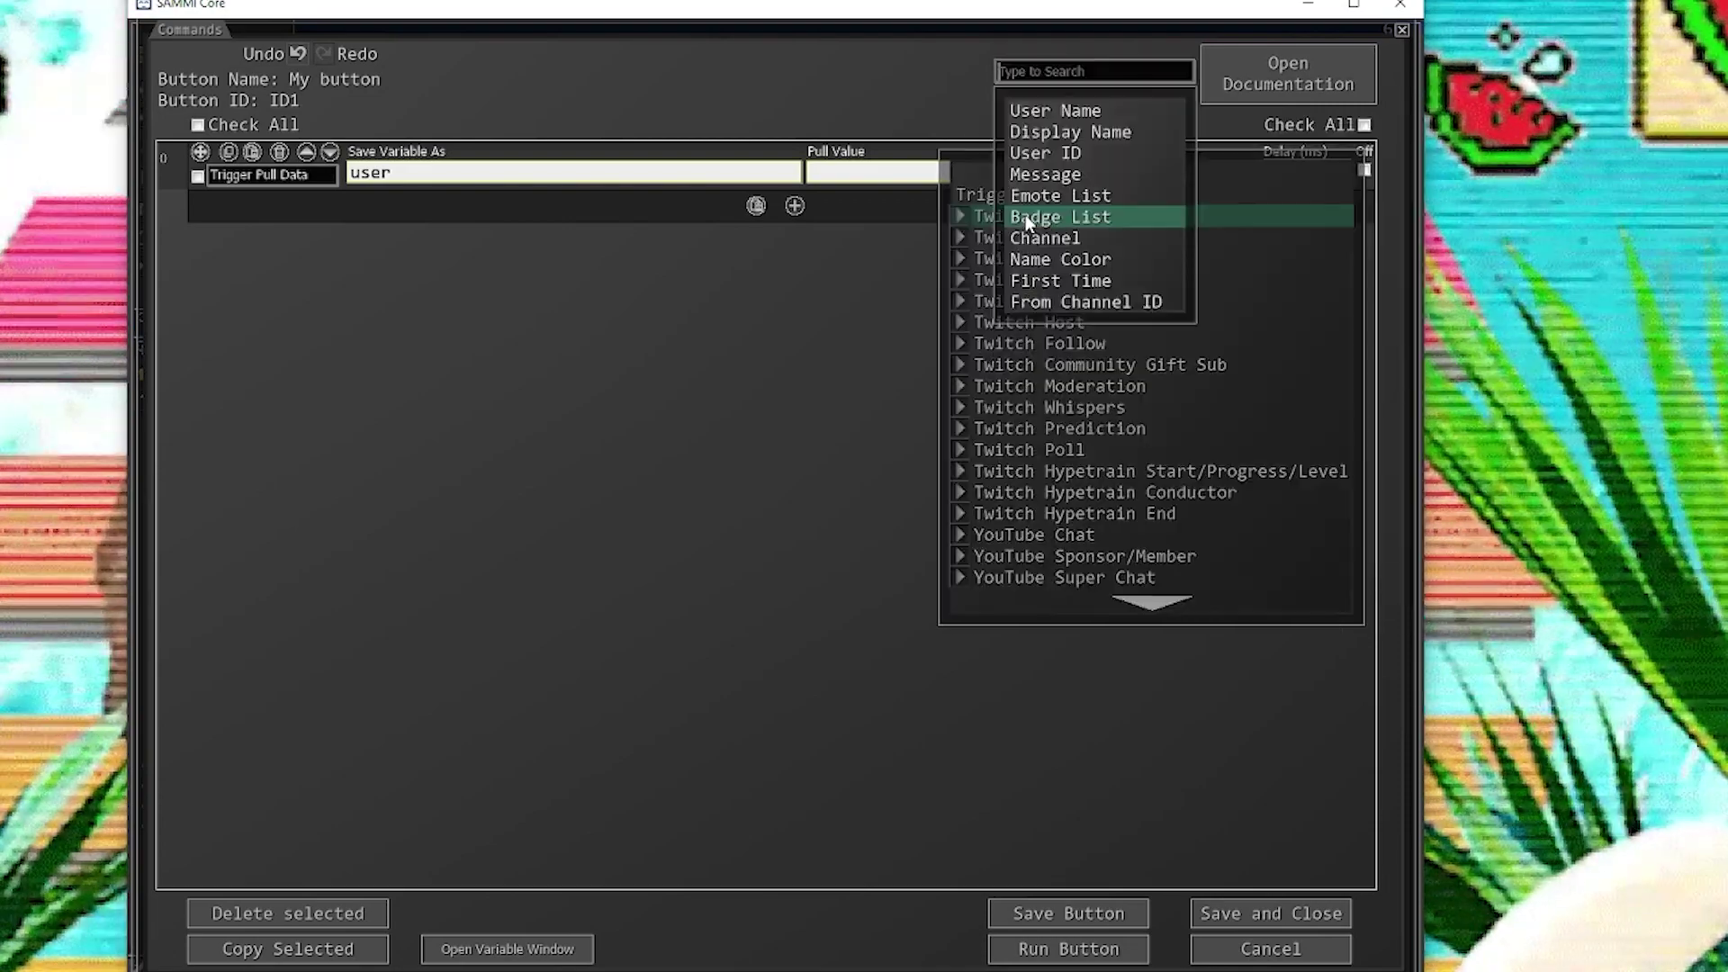
left_click(1071, 133)
Add a Send Chat Message command saying 'HAHAHAHAHAHAH! /$user$/ you're SO funny!' and save the button.
left_click(794, 206)
left_click(828, 315)
scroll(856, 261, "down", 1)
scroll(856, 261, "down", 4)
scroll(856, 261, "up", 2)
left_click(856, 261)
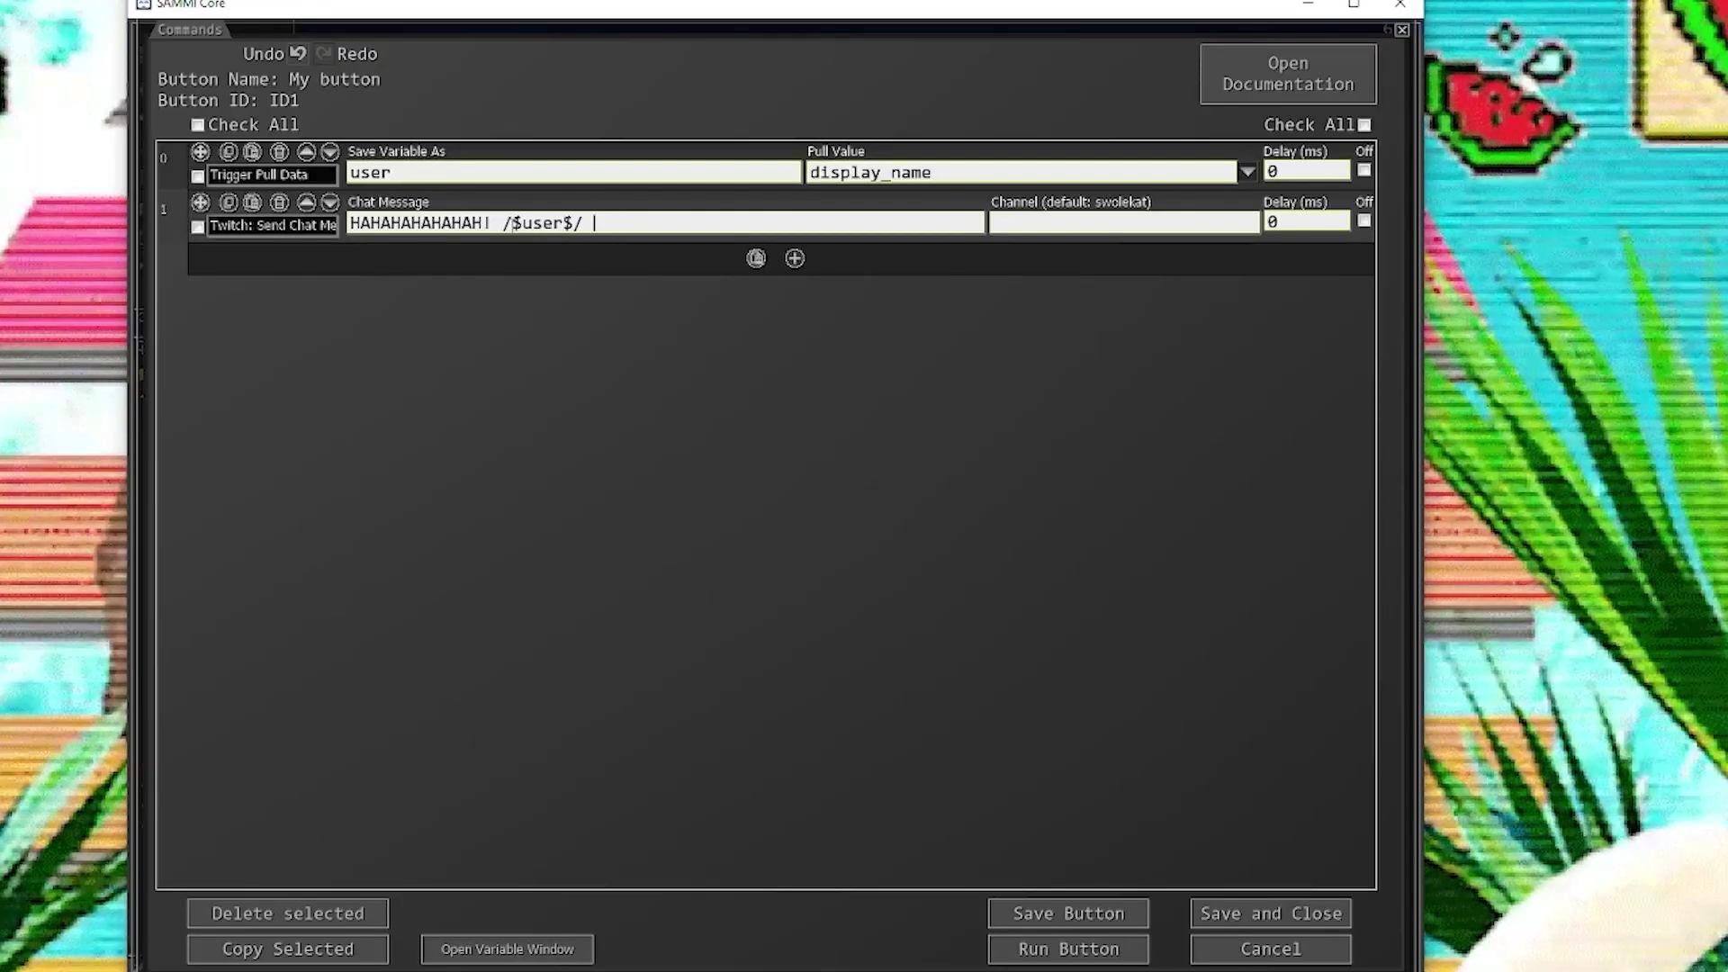
type("!")
key("ctrl+s")
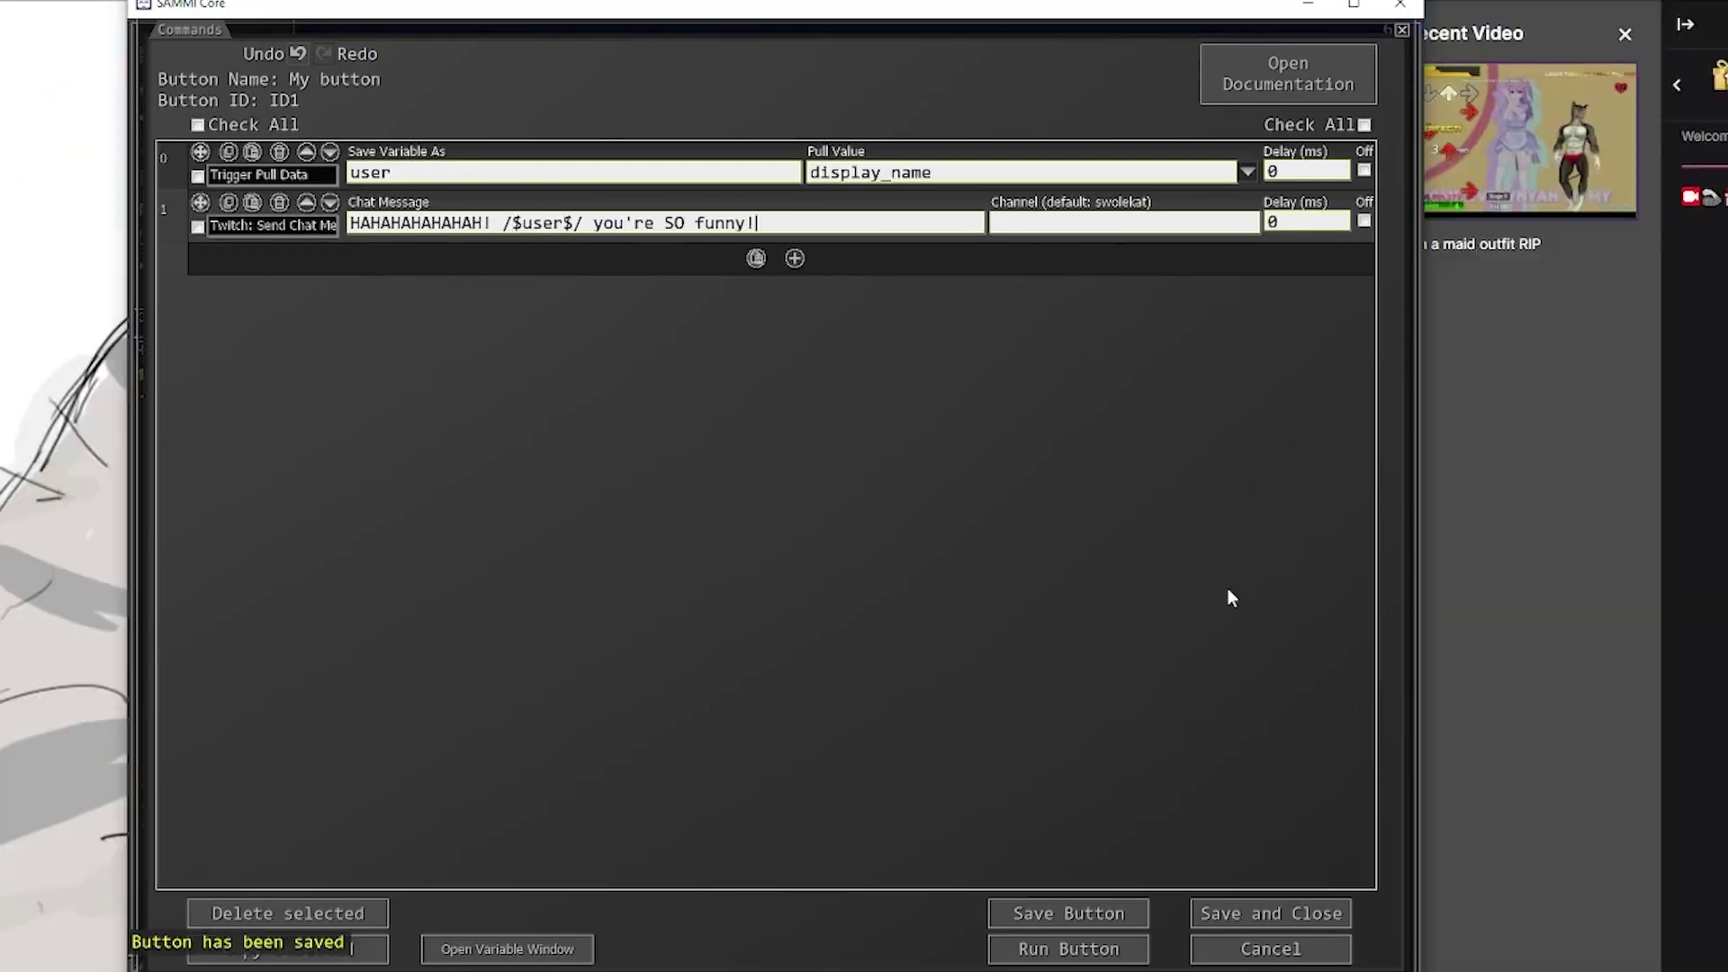